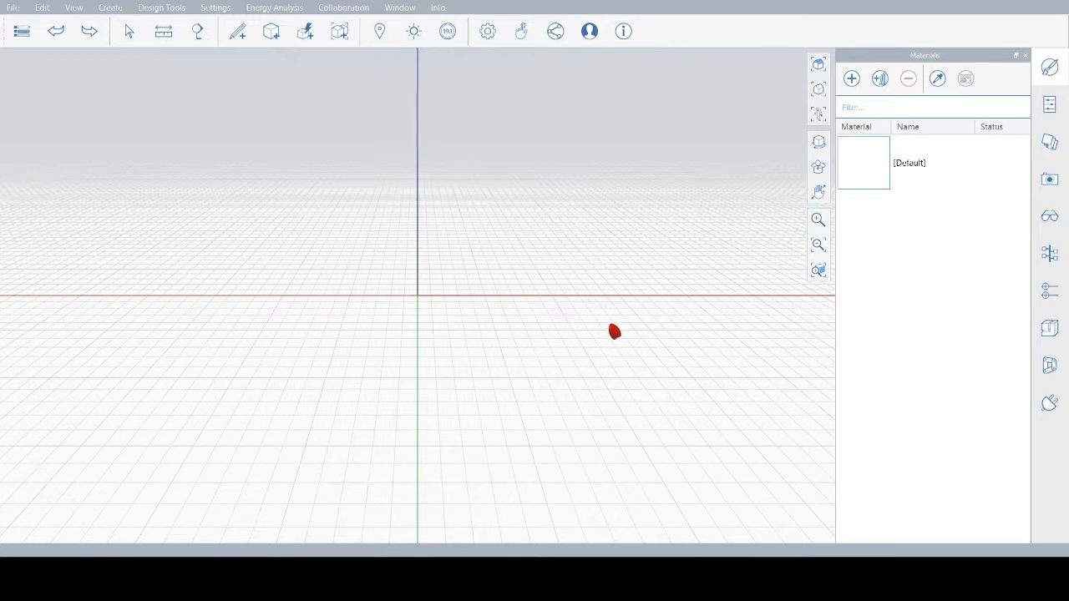
Place a cube near the origin and extend its top face upward to form a tall box
{"action": "middle_click_drag", "start_coordinate": [632, 328], "coordinate": [425, 358]}
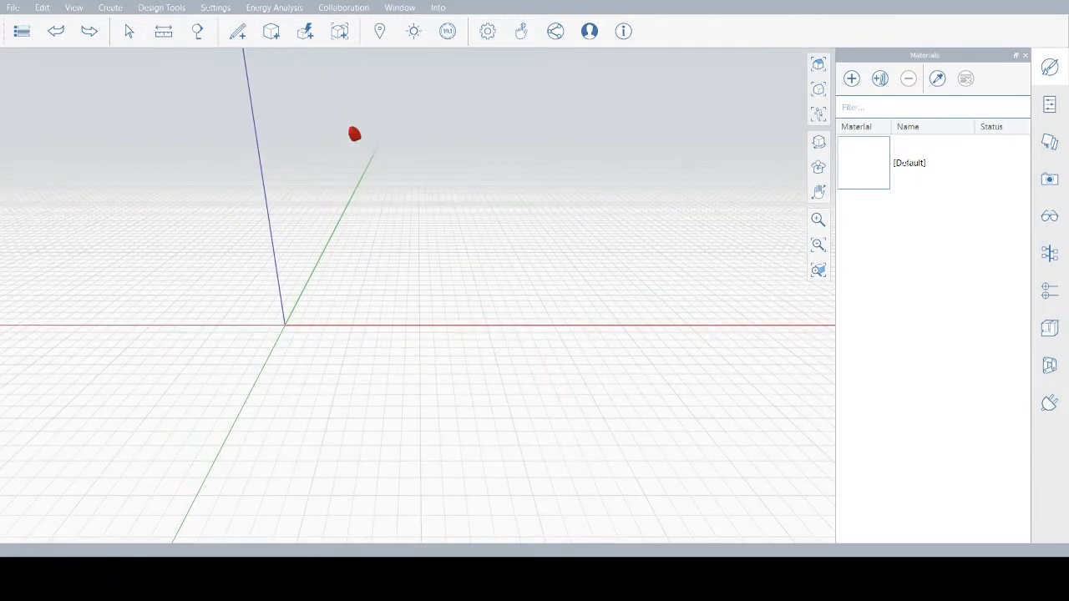
{"action": "left_click", "coordinate": [271, 37]}
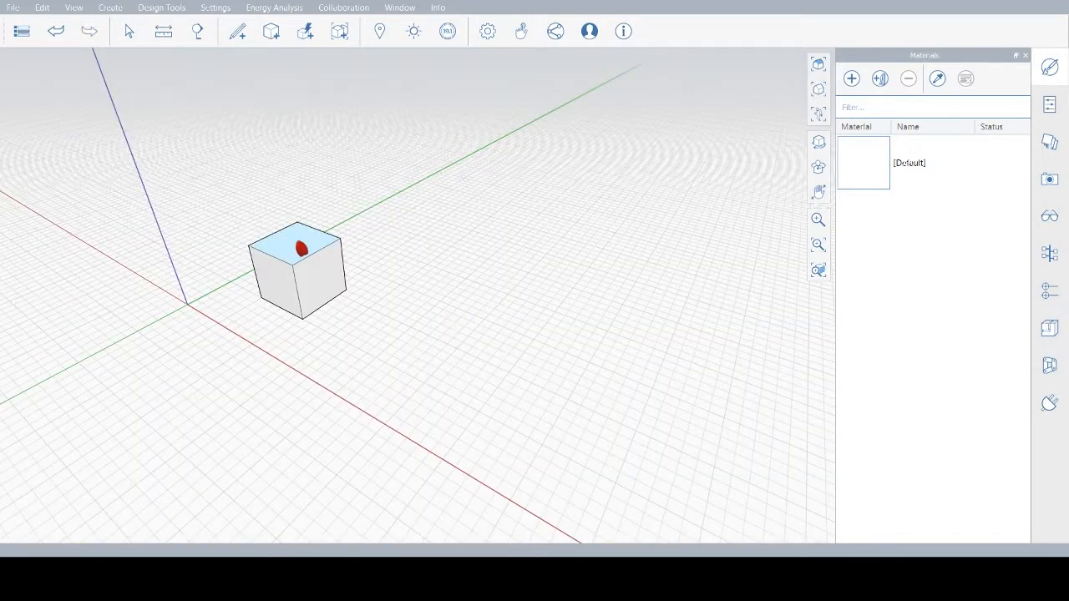
{"action": "left_click", "coordinate": [302, 249]}
{"action": "left_click_drag", "start_coordinate": [299, 245], "coordinate": [282, 194]}
{"action": "left_click", "coordinate": [553, 278]}
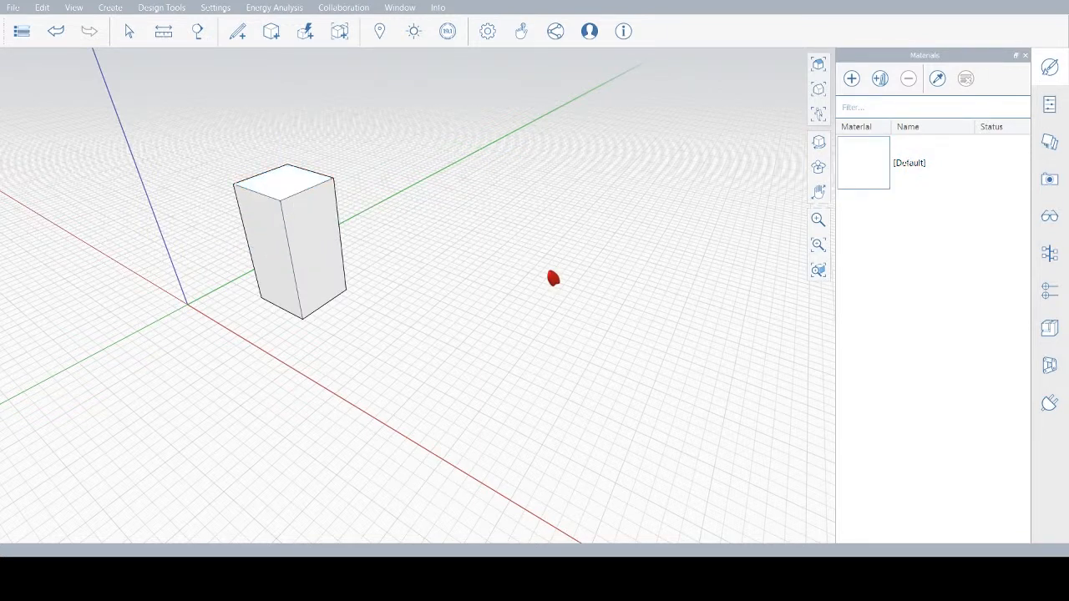
Array the tall box parallel to the red axis with 14 m spacing, making a row of four boxes
{"action": "left_click", "coordinate": [488, 32]}
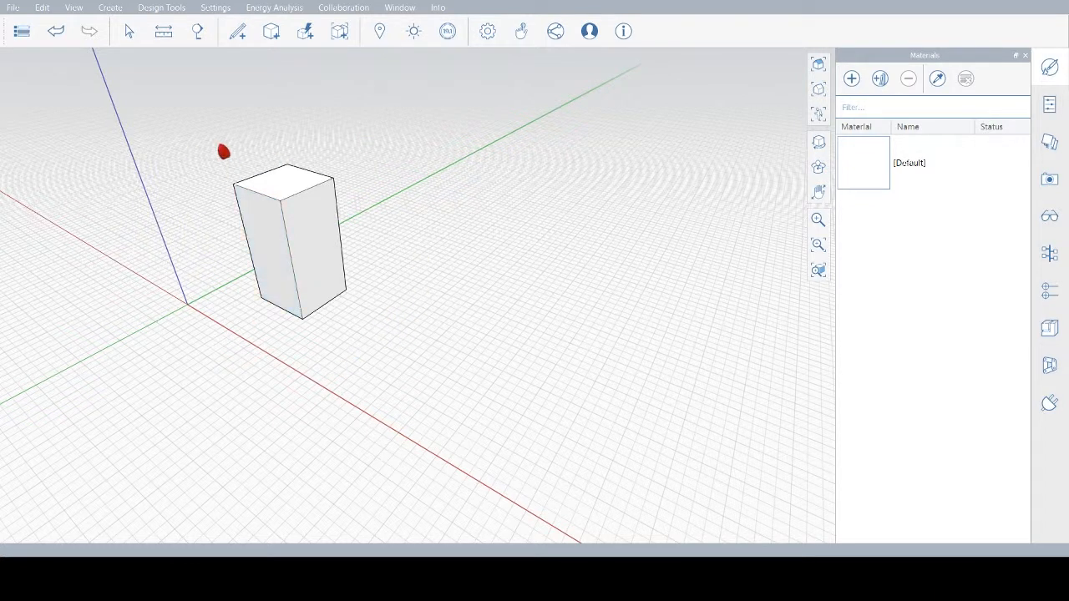
{"action": "left_click_drag", "start_coordinate": [207, 128], "coordinate": [443, 416]}
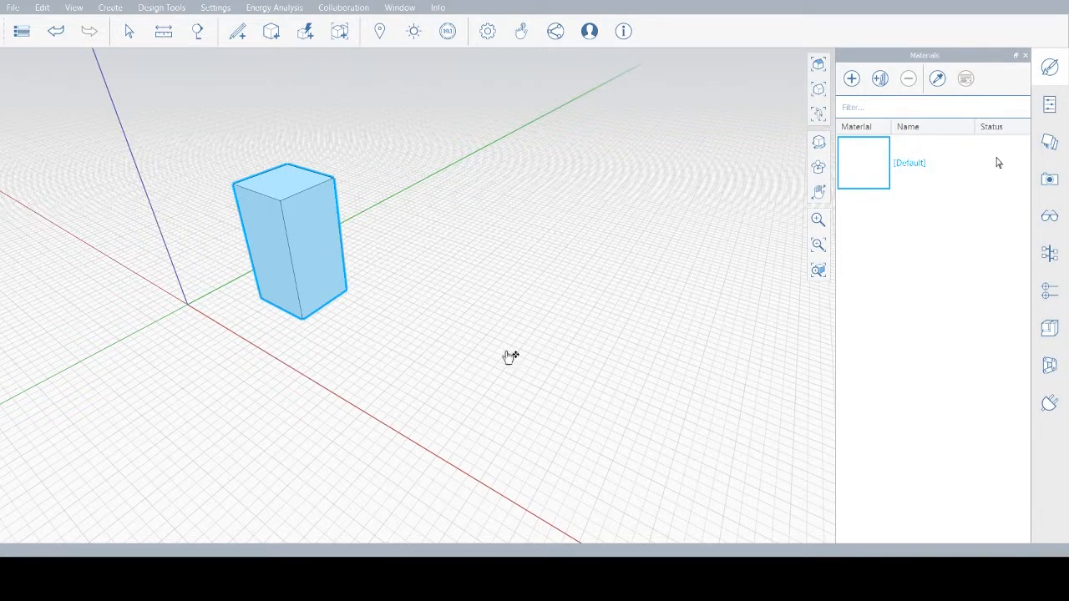
{"action": "left_click", "coordinate": [262, 300]}
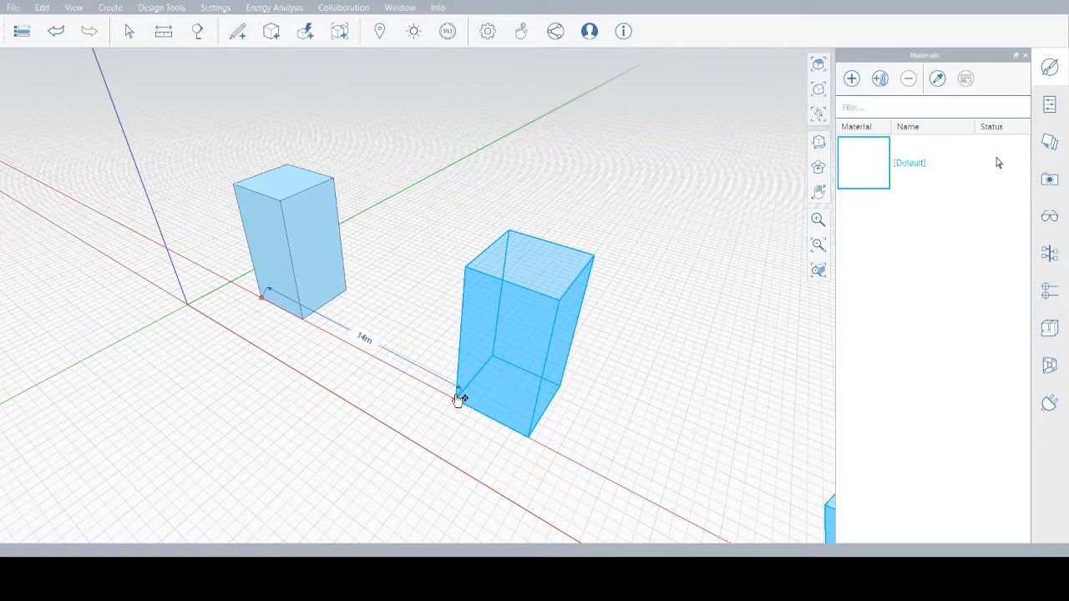
{"action": "left_click", "coordinate": [457, 400]}
{"action": "scroll", "coordinate": [202, 267], "scroll_direction": "down", "scroll_amount": 5}
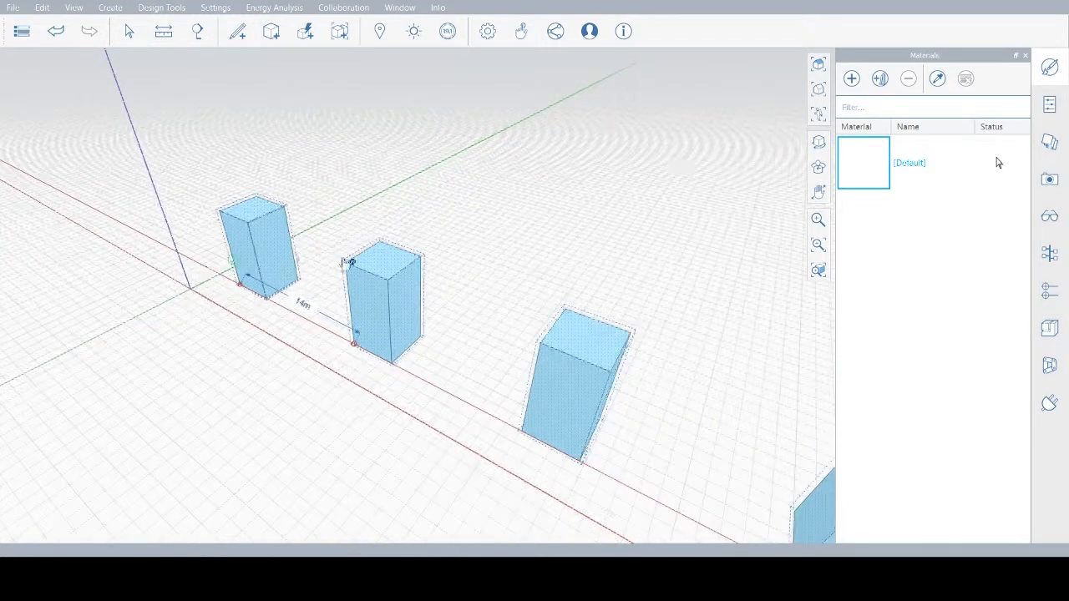
{"action": "left_click", "coordinate": [428, 211]}
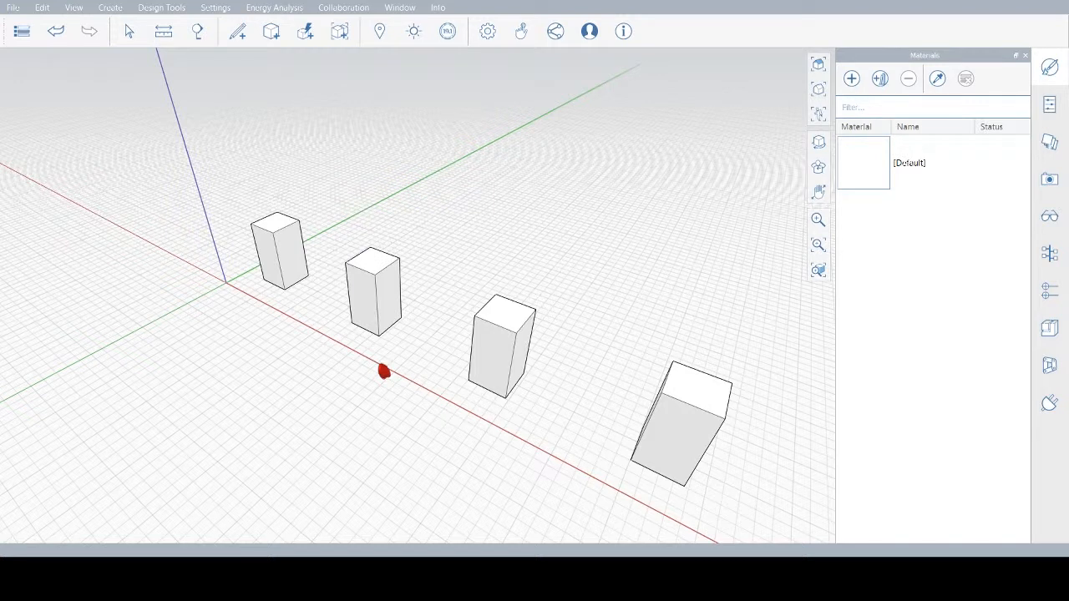
In top view, select the first box and try rotating it about its centre
{"action": "left_click", "coordinate": [818, 64]}
{"action": "scroll", "coordinate": [751, 268], "scroll_direction": "down", "scroll_amount": 2}
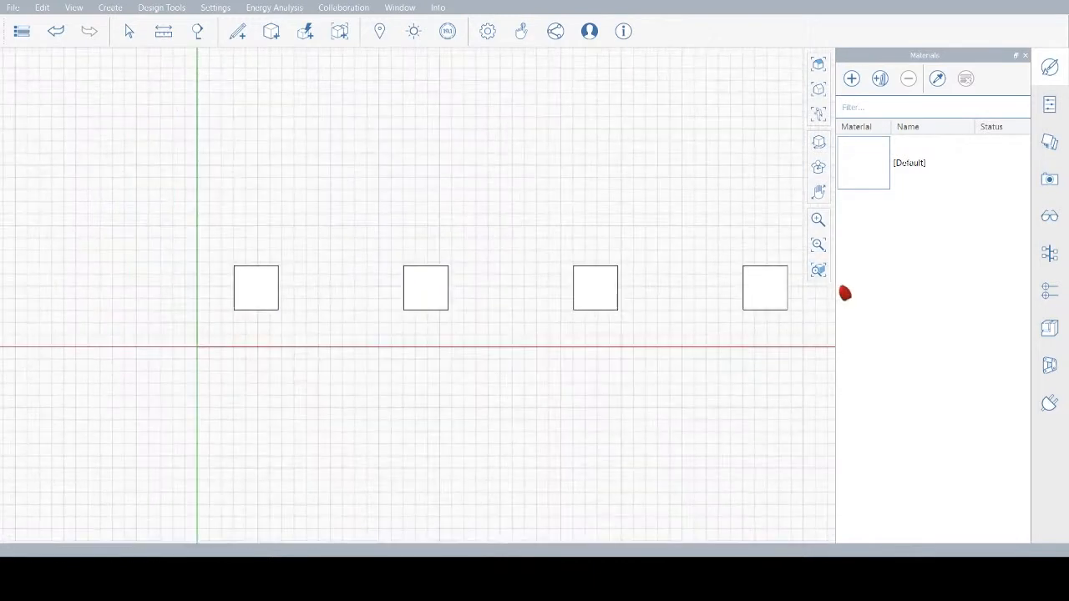
{"action": "scroll", "coordinate": [208, 296], "scroll_direction": "up", "scroll_amount": 1}
{"action": "scroll", "coordinate": [350, 350], "scroll_direction": "up", "scroll_amount": 1}
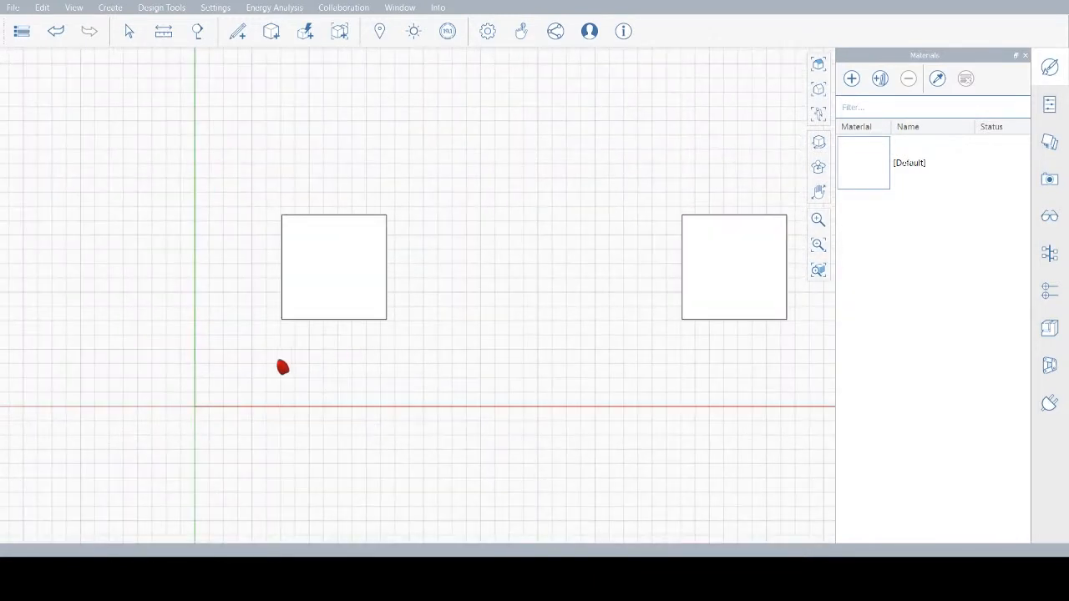
{"action": "scroll", "coordinate": [282, 367], "scroll_direction": "up", "scroll_amount": 1}
{"action": "left_click_drag", "start_coordinate": [245, 132], "coordinate": [478, 398]}
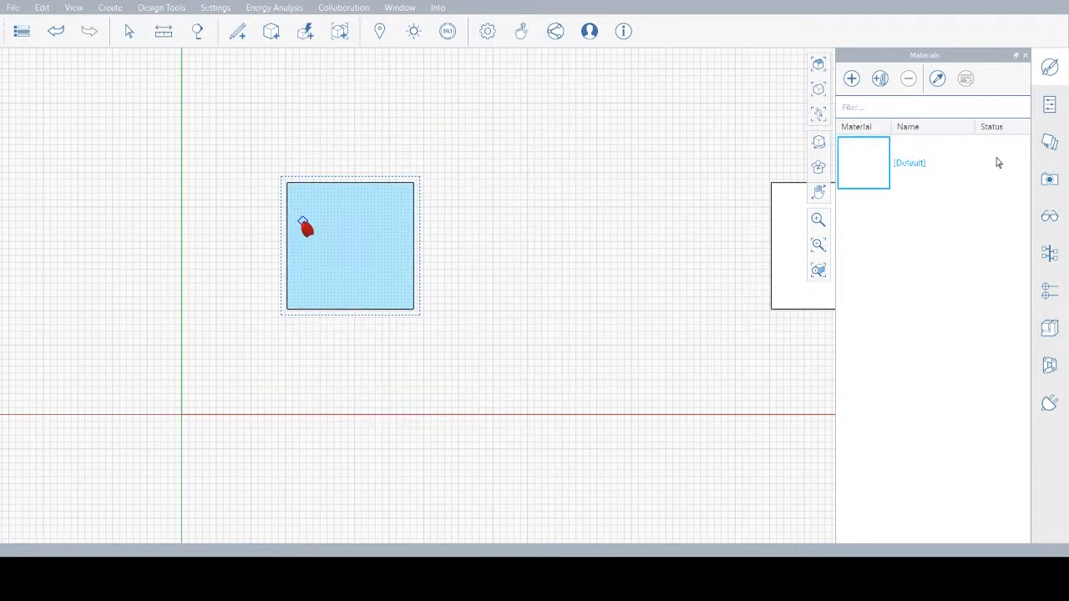
{"action": "left_click", "coordinate": [367, 160]}
{"action": "left_click_drag", "start_coordinate": [238, 153], "coordinate": [590, 384]}
{"action": "key", "text": "r"}
{"action": "key", "text": "o"}
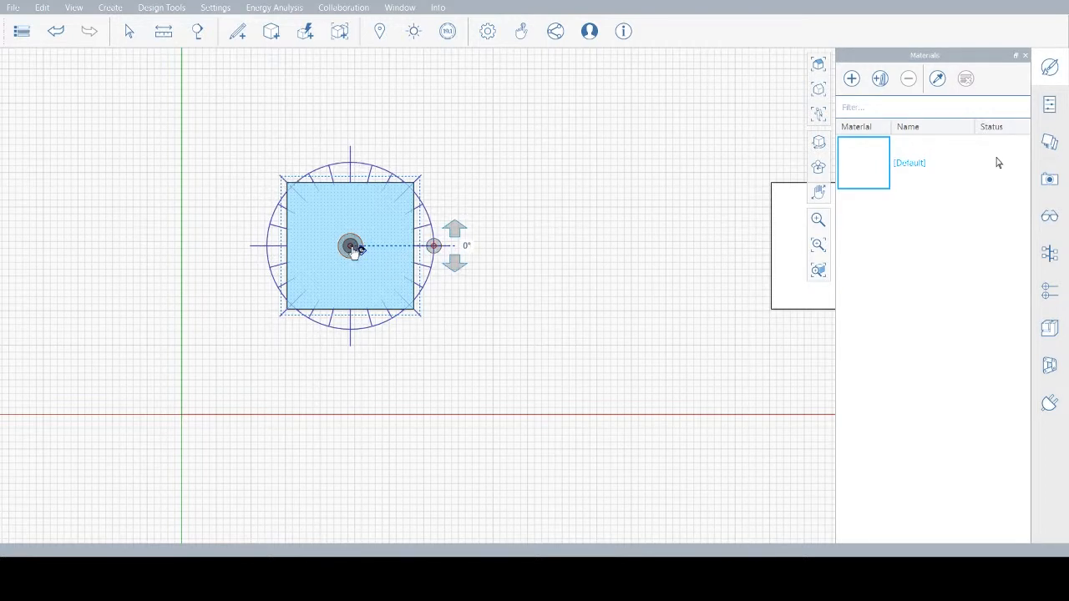
{"action": "mouse_move", "coordinate": [350, 247]}
{"action": "left_mouse_down"}
{"action": "mouse_move", "coordinate": [398, 209]}
{"action": "mouse_move", "coordinate": [401, 150]}
{"action": "mouse_move", "coordinate": [255, 154]}
{"action": "mouse_move", "coordinate": [280, 281]}
{"action": "mouse_move", "coordinate": [312, 316]}
{"action": "mouse_move", "coordinate": [412, 307]}
{"action": "mouse_move", "coordinate": [287, 310]}
{"action": "mouse_move", "coordinate": [414, 183]}
{"action": "mouse_move", "coordinate": [339, 279]}
{"action": "mouse_move", "coordinate": [288, 311]}
{"action": "mouse_move", "coordinate": [362, 246]}
{"action": "mouse_move", "coordinate": [352, 248]}
{"action": "left_mouse_up"}
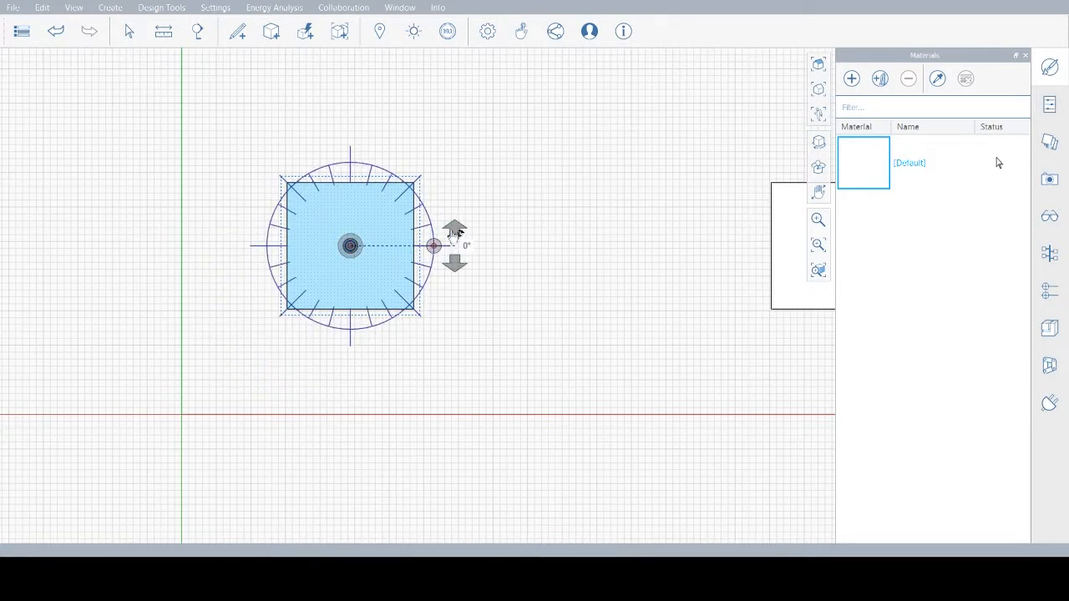
{"action": "left_click_drag", "start_coordinate": [458, 230], "coordinate": [543, 245]}
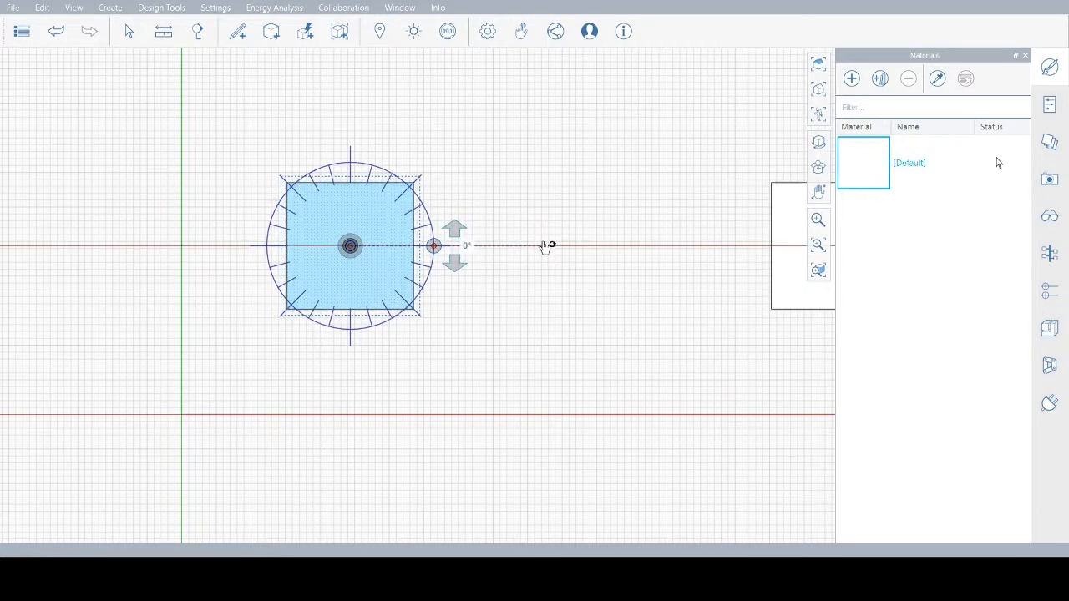
Try rotating the first box about its corner nearest the origin, and return the rotation pivot to the box's centre
{"action": "left_click_drag", "start_coordinate": [350, 246], "coordinate": [287, 311]}
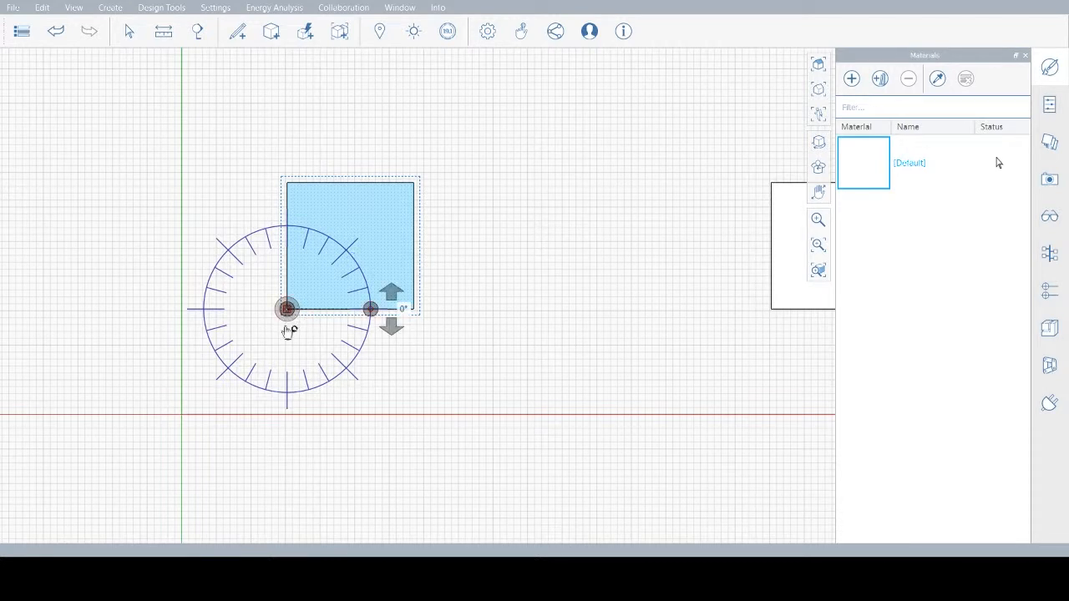
{"action": "left_click_drag", "start_coordinate": [398, 293], "coordinate": [531, 311]}
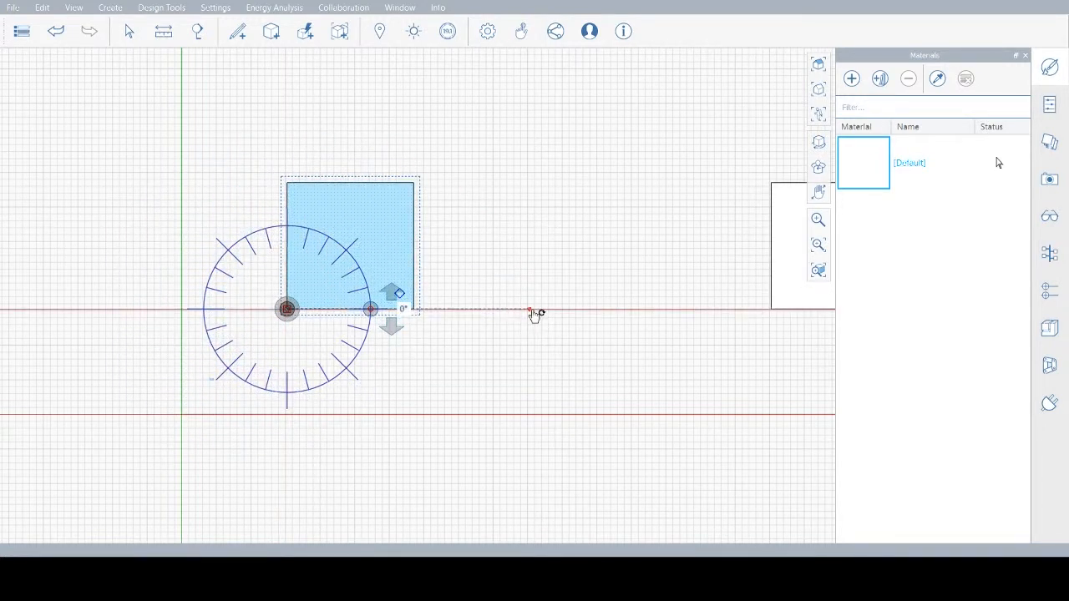
{"action": "left_click_drag", "start_coordinate": [288, 311], "coordinate": [361, 243]}
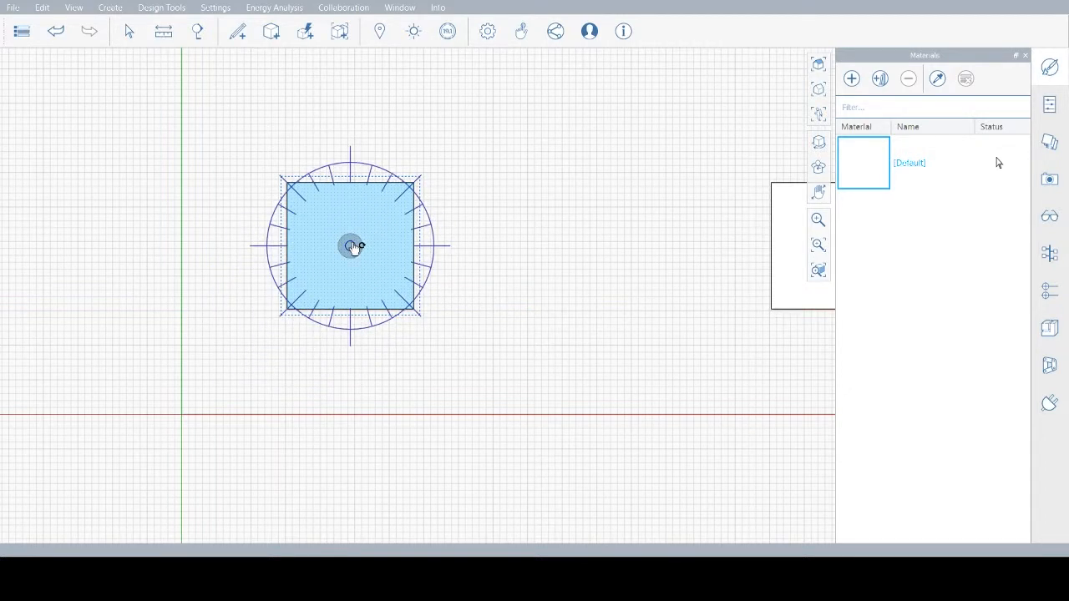
{"action": "mouse_move", "coordinate": [351, 253]}
{"action": "left_mouse_down"}
{"action": "mouse_move", "coordinate": [328, 306]}
{"action": "mouse_move", "coordinate": [369, 269]}
{"action": "mouse_move", "coordinate": [349, 246]}
{"action": "left_mouse_up"}
{"action": "left_click", "coordinate": [349, 246]}
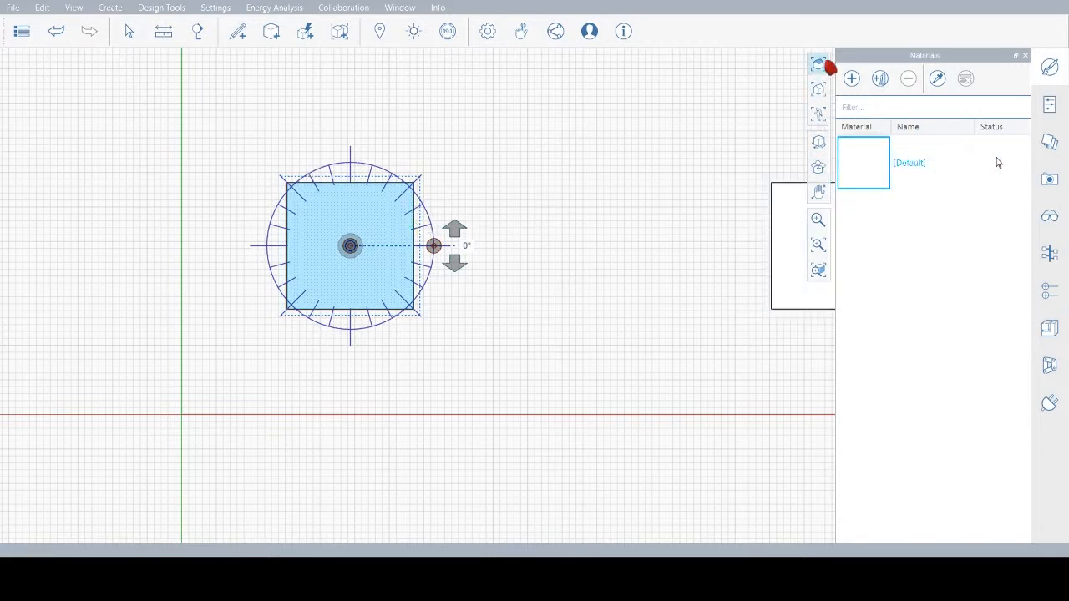
In a 3D view, try rotating the first box about the centre of its base
{"action": "left_click", "coordinate": [820, 90]}
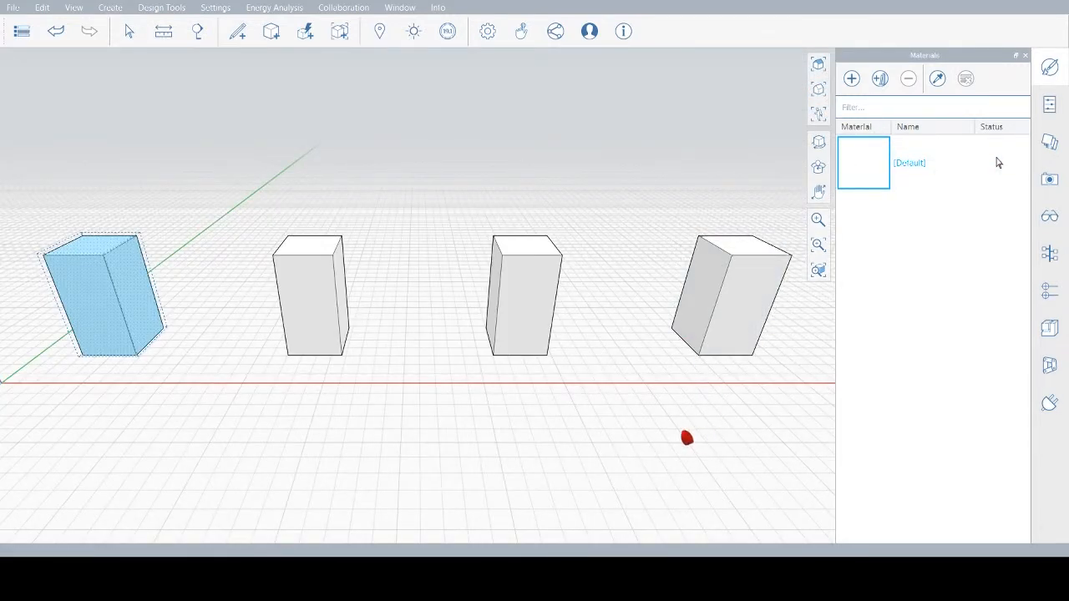
{"action": "right_click_drag", "start_coordinate": [684, 432], "coordinate": [629, 442]}
{"action": "scroll", "coordinate": [157, 224], "scroll_direction": "up", "scroll_amount": 8}
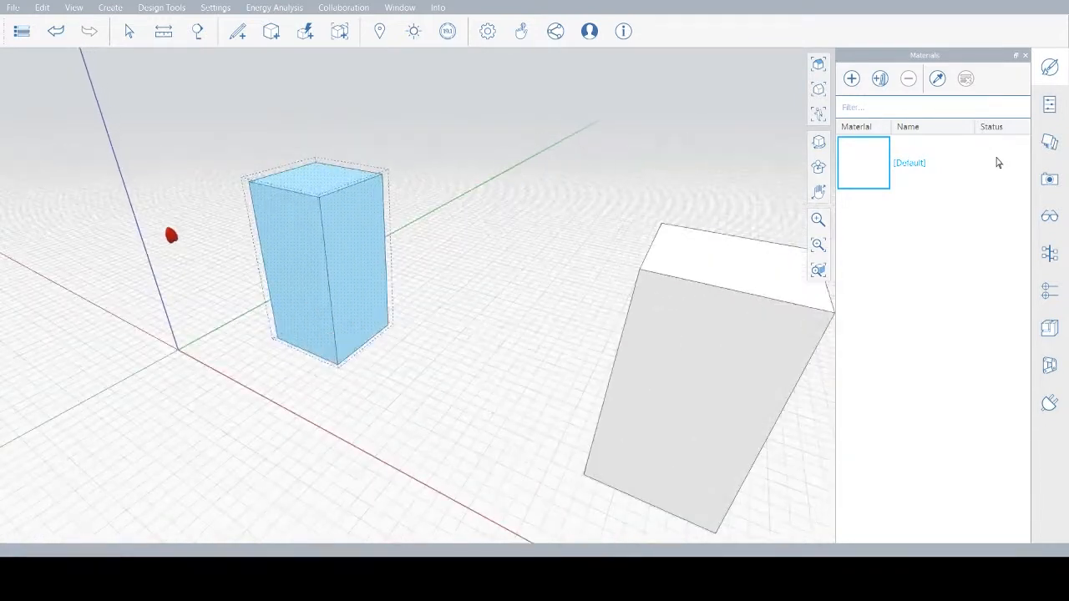
{"action": "scroll", "coordinate": [229, 289], "scroll_direction": "down", "scroll_amount": 5}
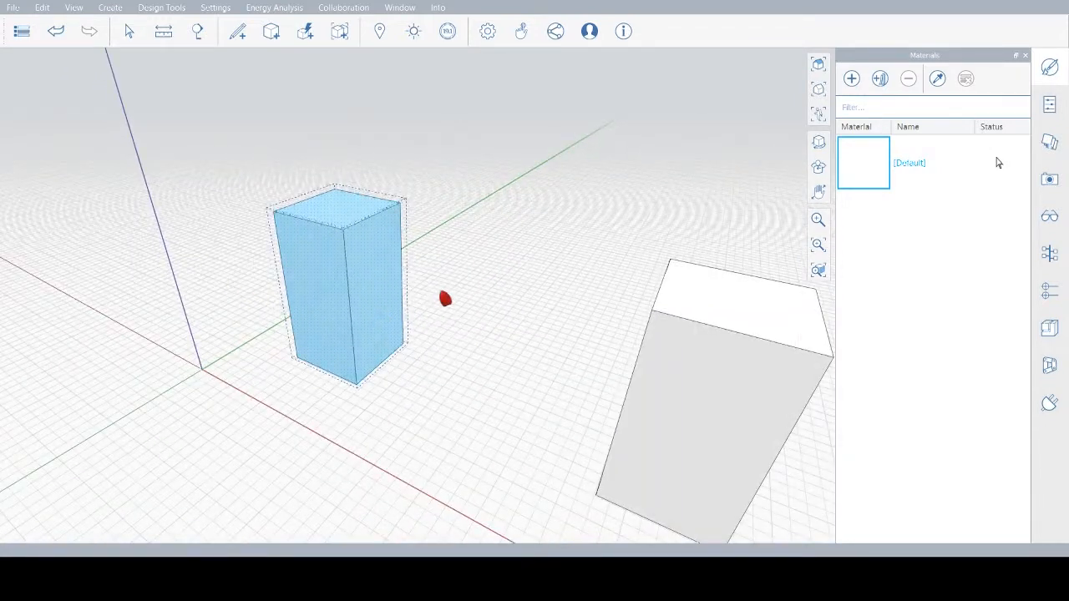
{"action": "right_click_drag", "start_coordinate": [445, 298], "coordinate": [449, 322]}
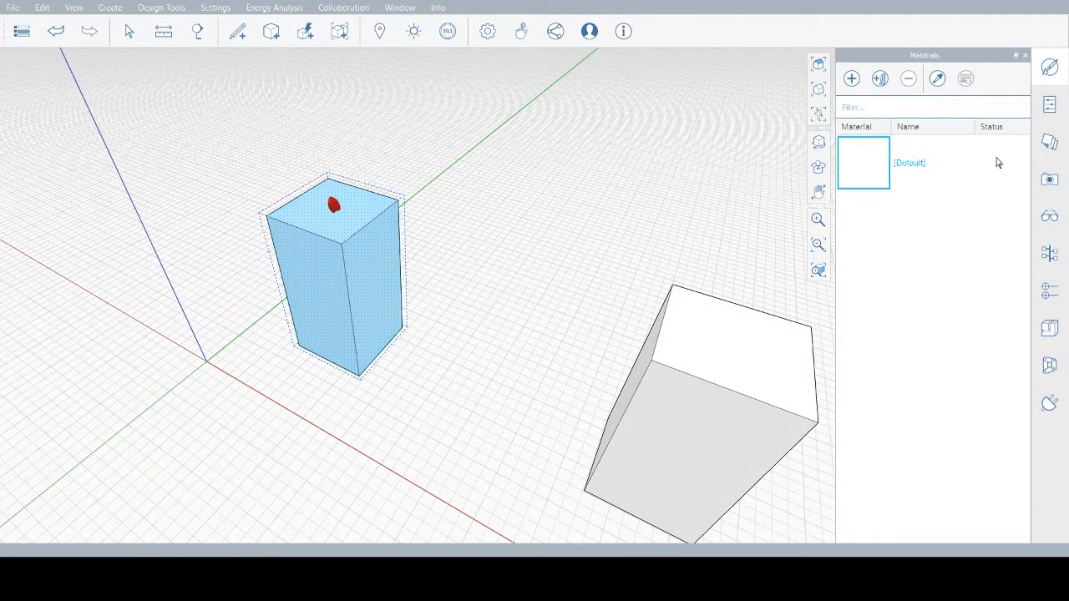
{"action": "key", "text": "q"}
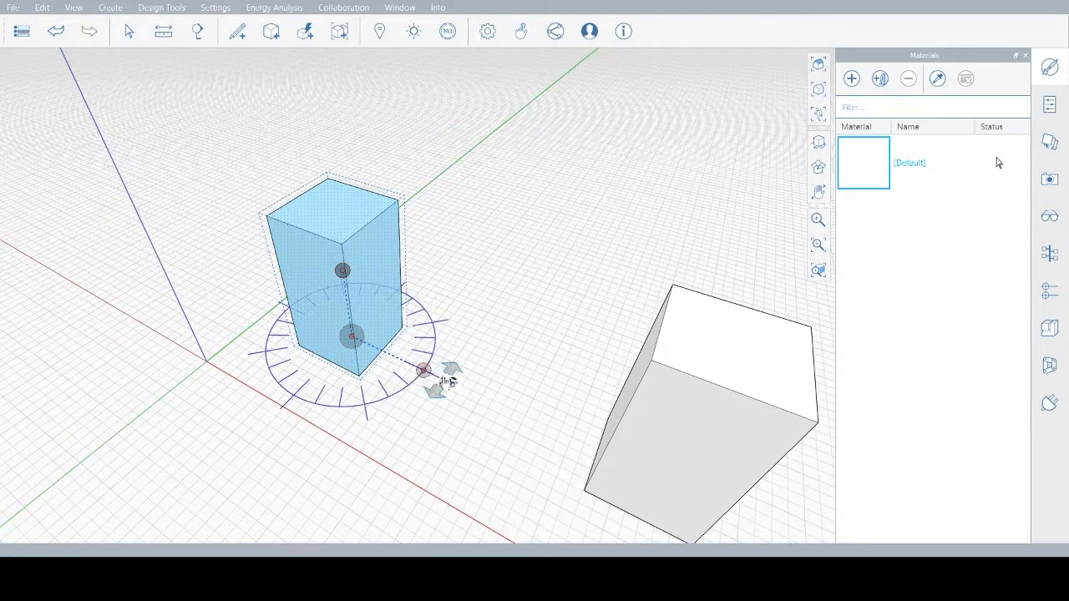
{"action": "left_click_drag", "start_coordinate": [453, 372], "coordinate": [418, 369]}
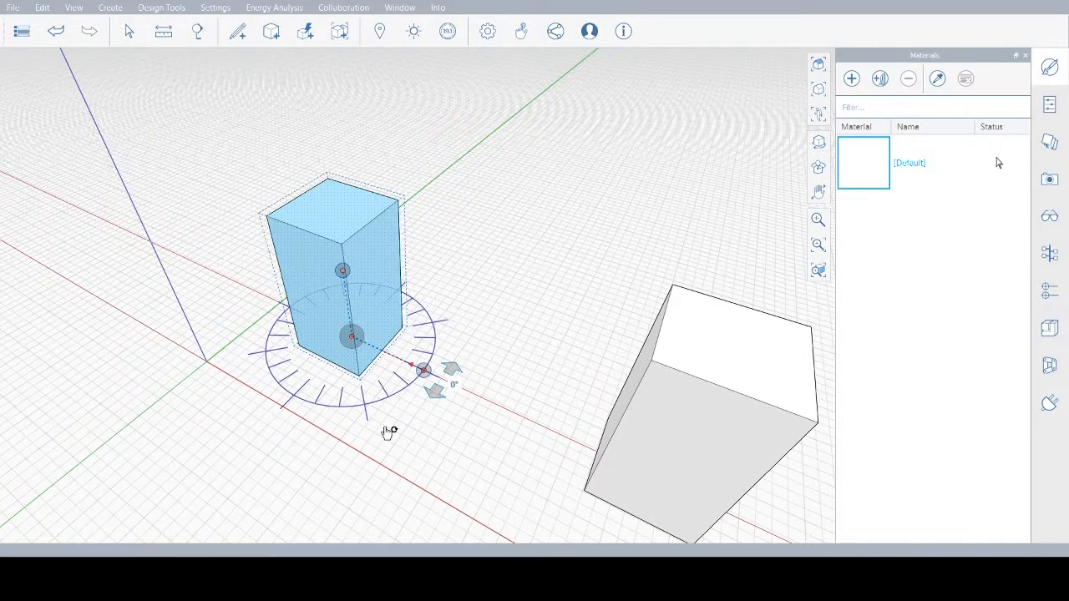
Move the rotation pivot to the first box's base corner and align the rotation axis with the green axis
{"action": "left_click_drag", "start_coordinate": [352, 338], "coordinate": [298, 346]}
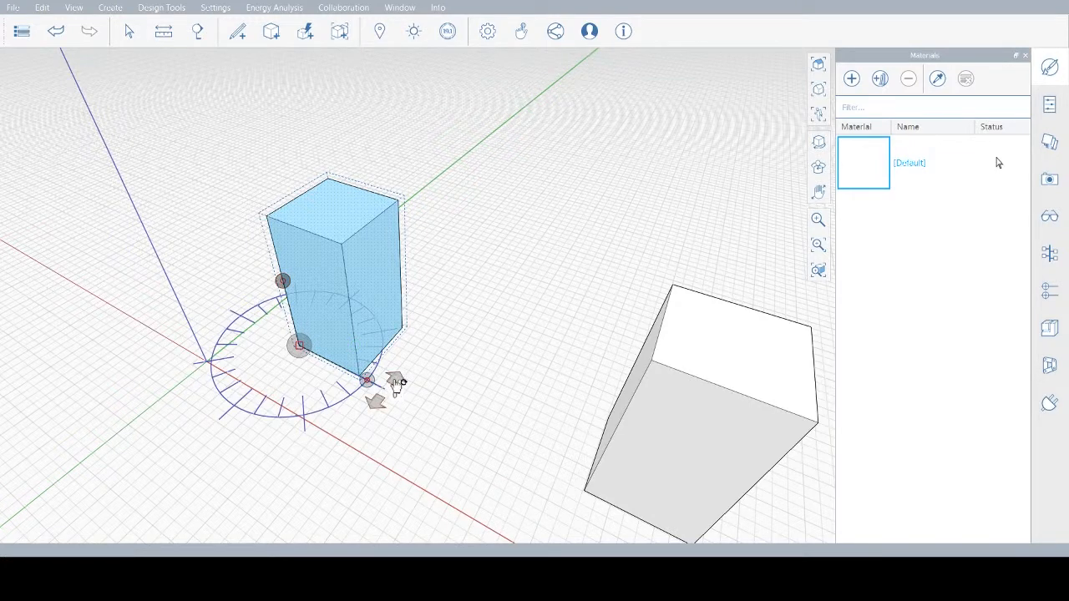
{"action": "left_click_drag", "start_coordinate": [396, 381], "coordinate": [414, 405]}
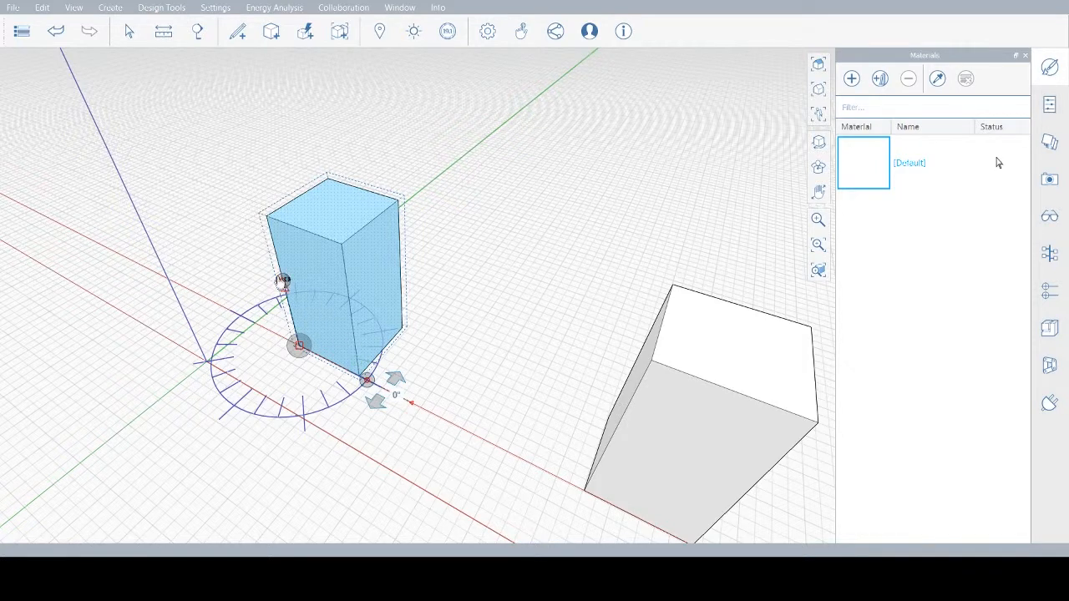
{"action": "left_click_drag", "start_coordinate": [285, 282], "coordinate": [228, 415]}
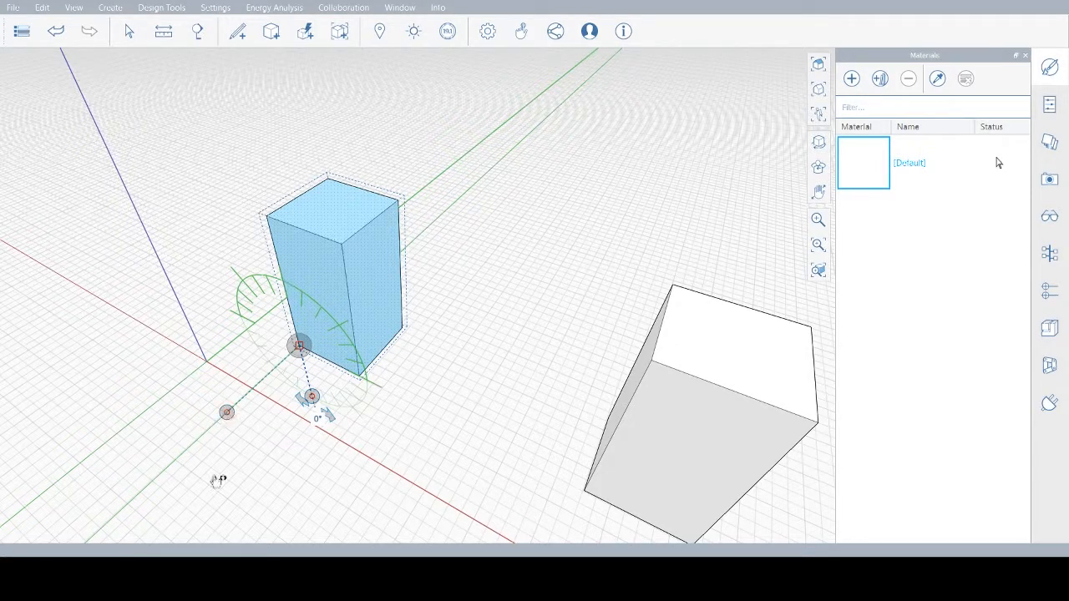
Try tilting the first box to 45° and 90° about the green-aligned axis, and undo the rotation
{"action": "left_click_drag", "start_coordinate": [336, 421], "coordinate": [327, 448]}
{"action": "mouse_move", "coordinate": [345, 418]}
{"action": "left_mouse_down"}
{"action": "mouse_move", "coordinate": [401, 370]}
{"action": "mouse_move", "coordinate": [356, 435]}
{"action": "left_mouse_up"}
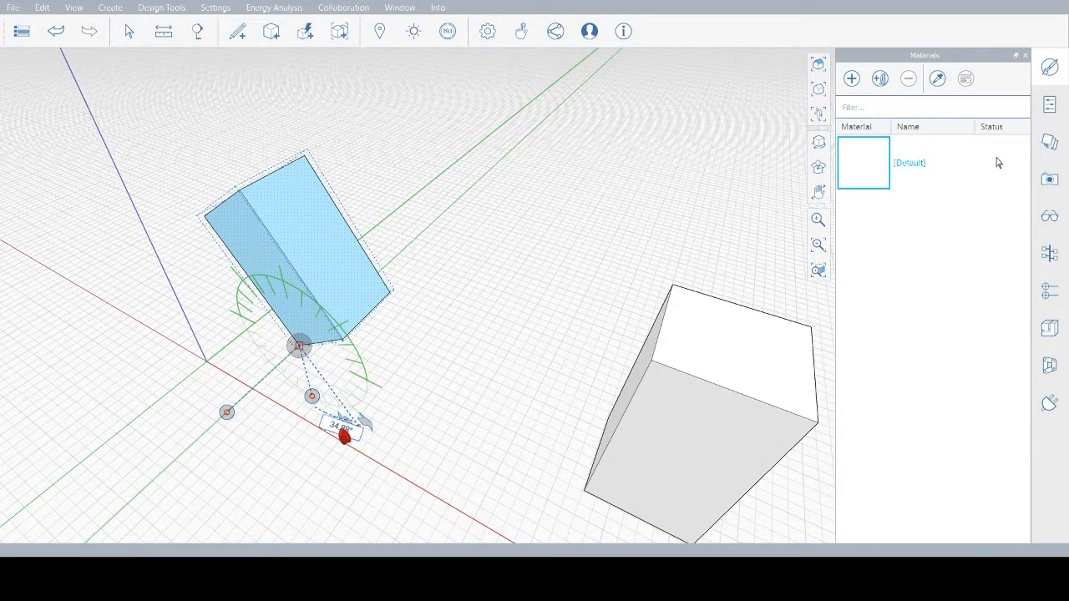
{"action": "left_click_drag", "start_coordinate": [344, 434], "coordinate": [345, 431]}
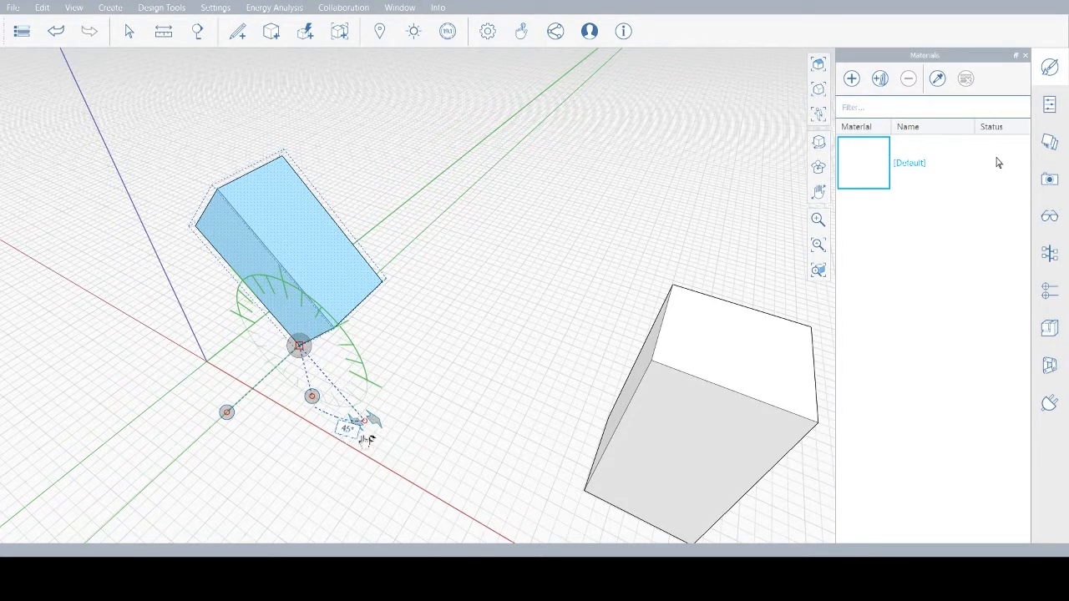
{"action": "mouse_move", "coordinate": [379, 420]}
{"action": "left_mouse_down"}
{"action": "mouse_move", "coordinate": [410, 370]}
{"action": "mouse_move", "coordinate": [394, 431]}
{"action": "left_mouse_up"}
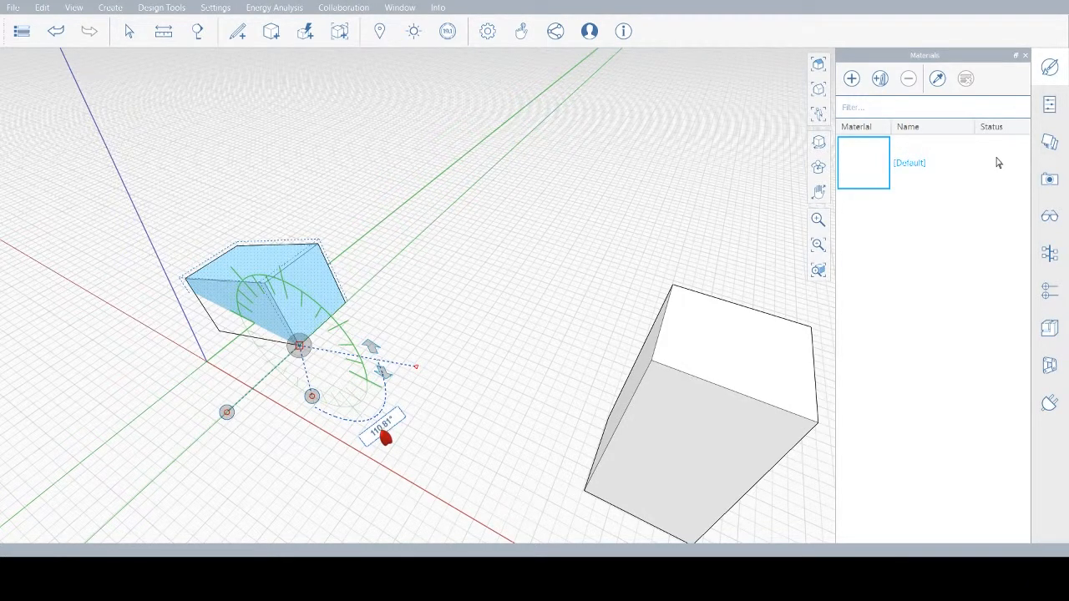
{"action": "left_click_drag", "start_coordinate": [385, 438], "coordinate": [384, 432]}
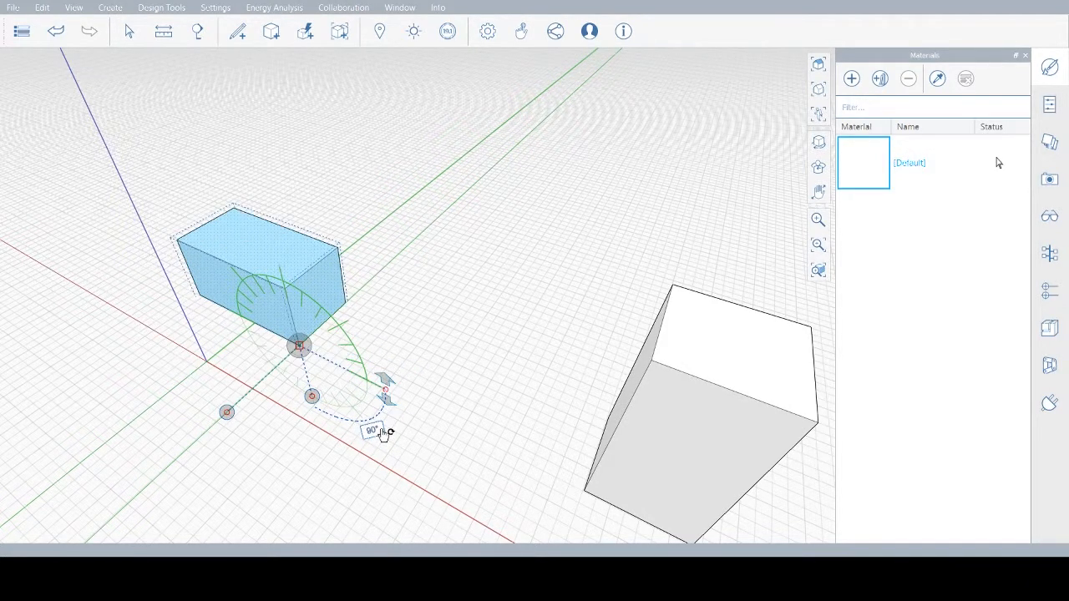
{"action": "left_click", "coordinate": [128, 33]}
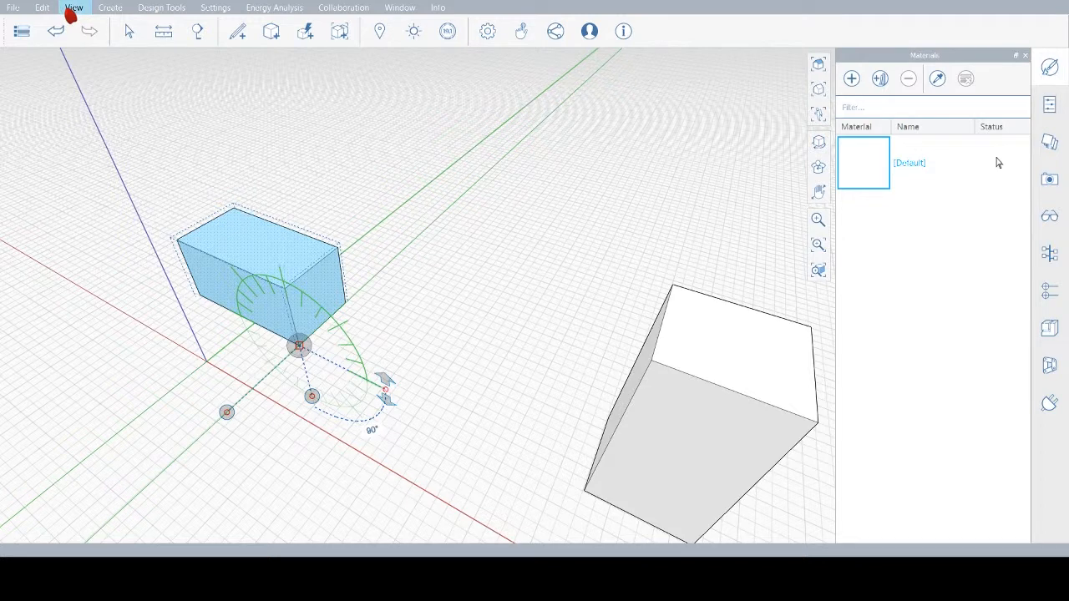
{"action": "key", "text": "ctrl+z"}
{"action": "left_click", "coordinate": [419, 159]}
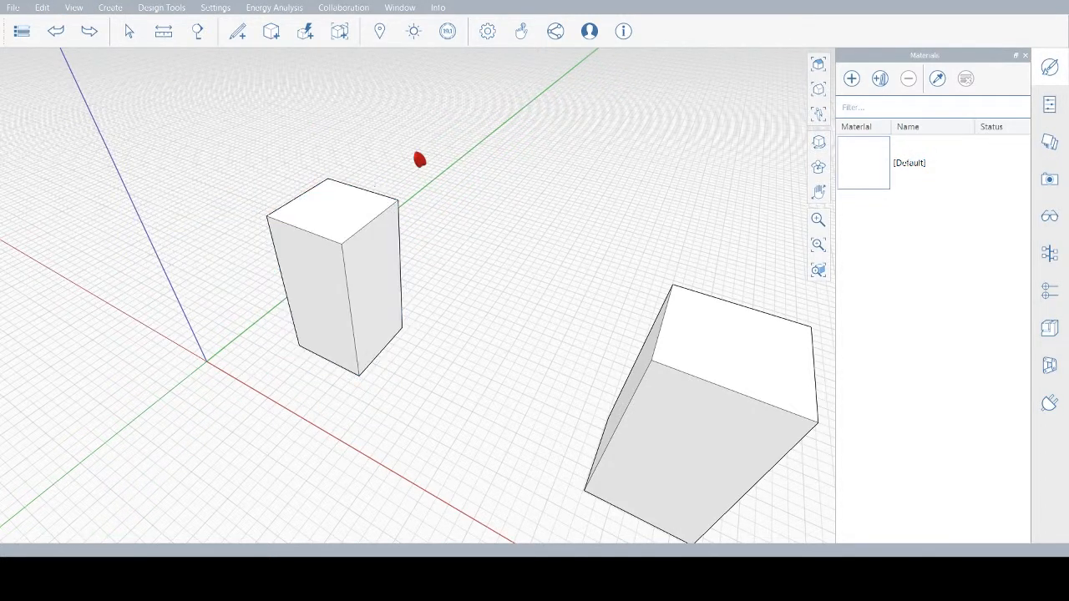
Try rotating the first box about a top corner with the rotation axis realigned to a slanted direction, and undo the rotation
{"action": "left_click", "coordinate": [380, 278]}
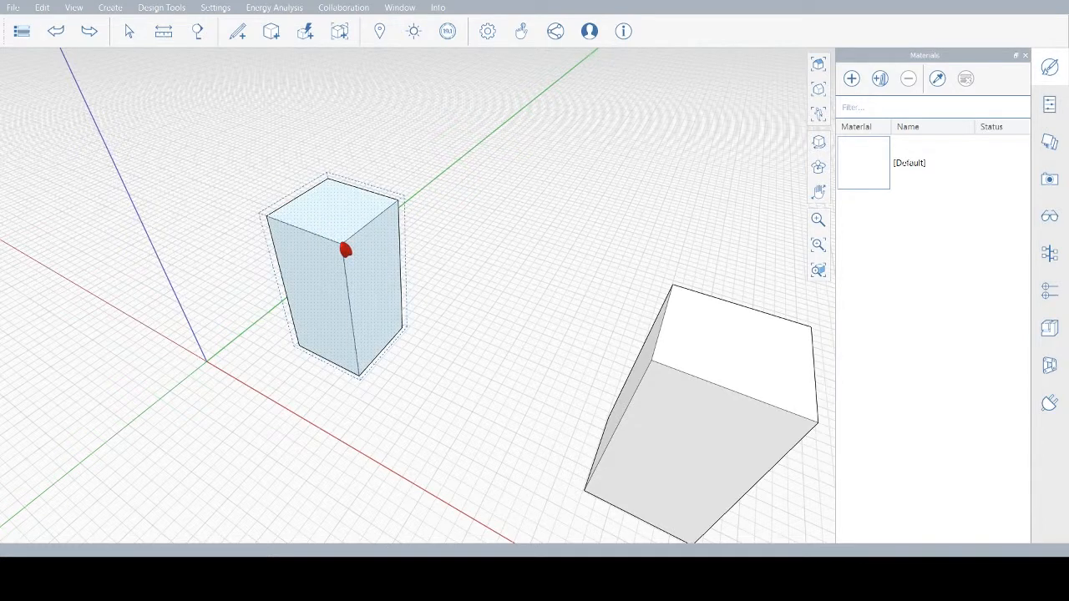
{"action": "left_click", "coordinate": [344, 247]}
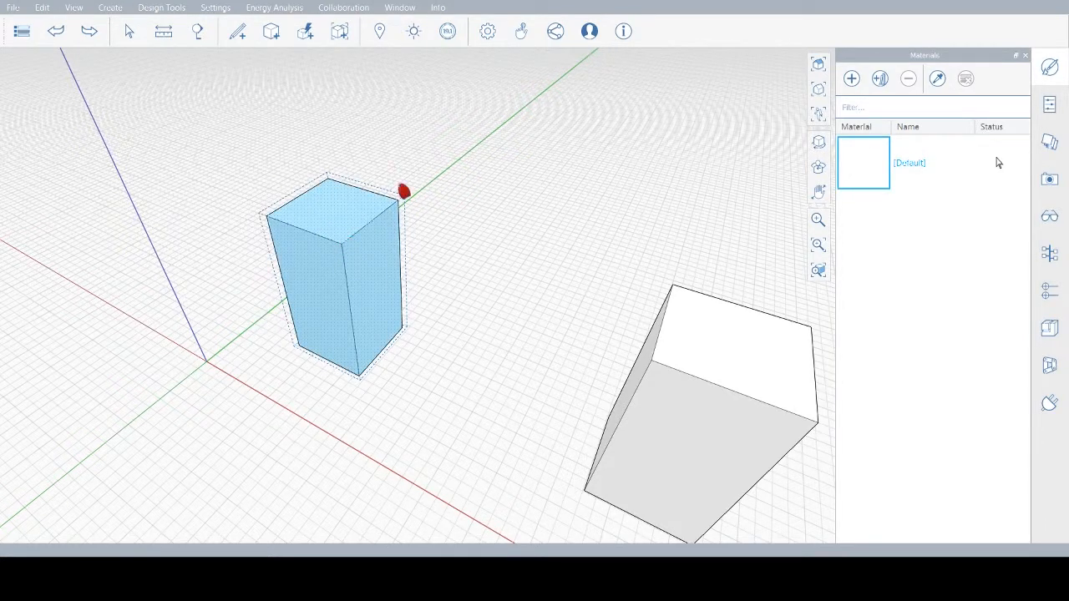
{"action": "key", "text": "q"}
{"action": "left_click_drag", "start_coordinate": [345, 275], "coordinate": [400, 201]}
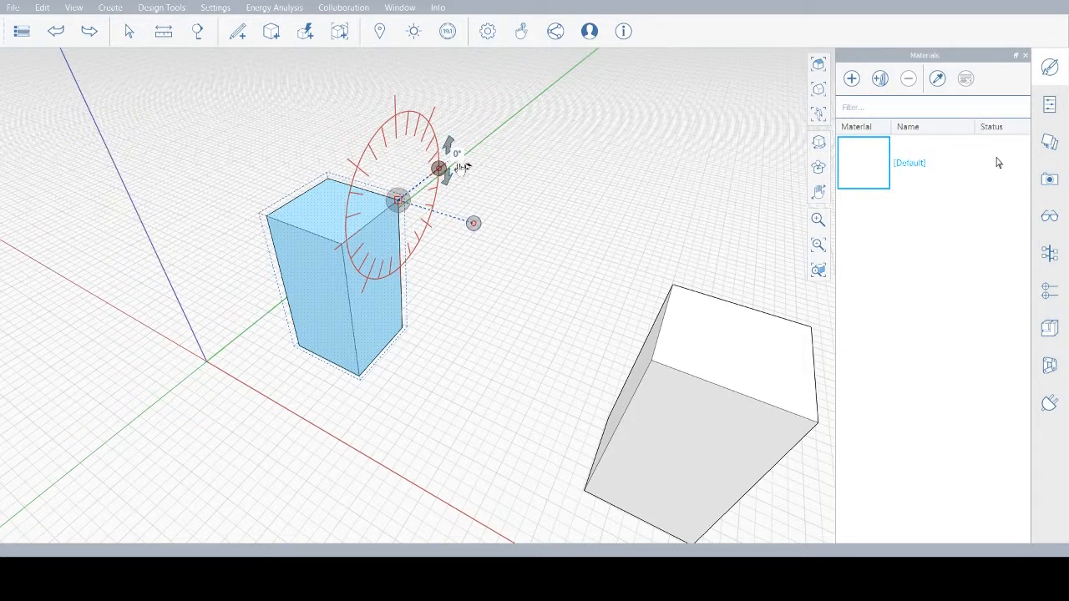
{"action": "left_click_drag", "start_coordinate": [449, 139], "coordinate": [519, 114]}
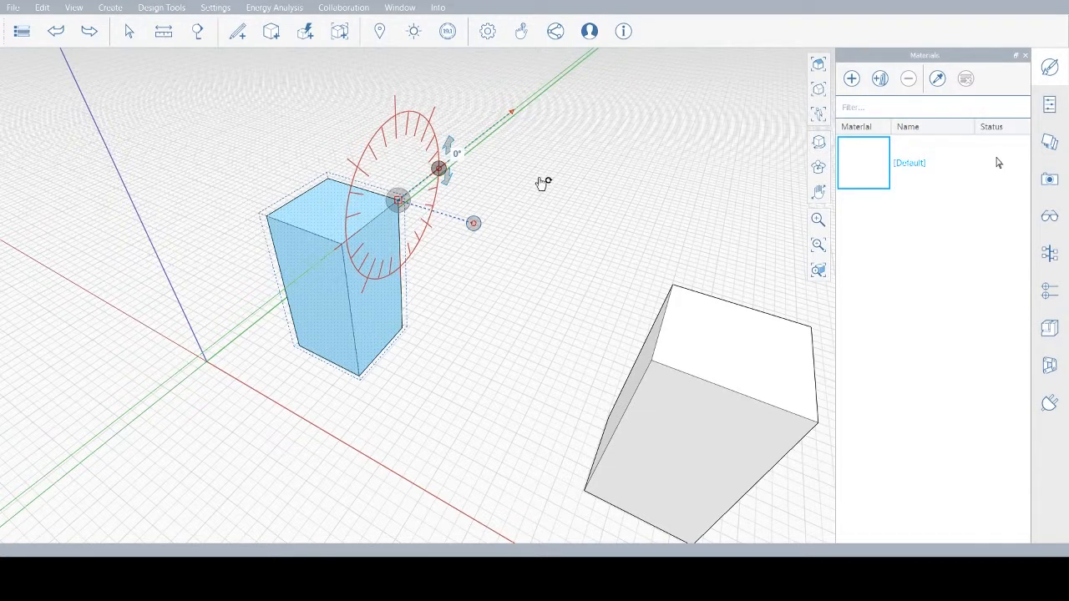
{"action": "left_click_drag", "start_coordinate": [474, 223], "coordinate": [436, 257]}
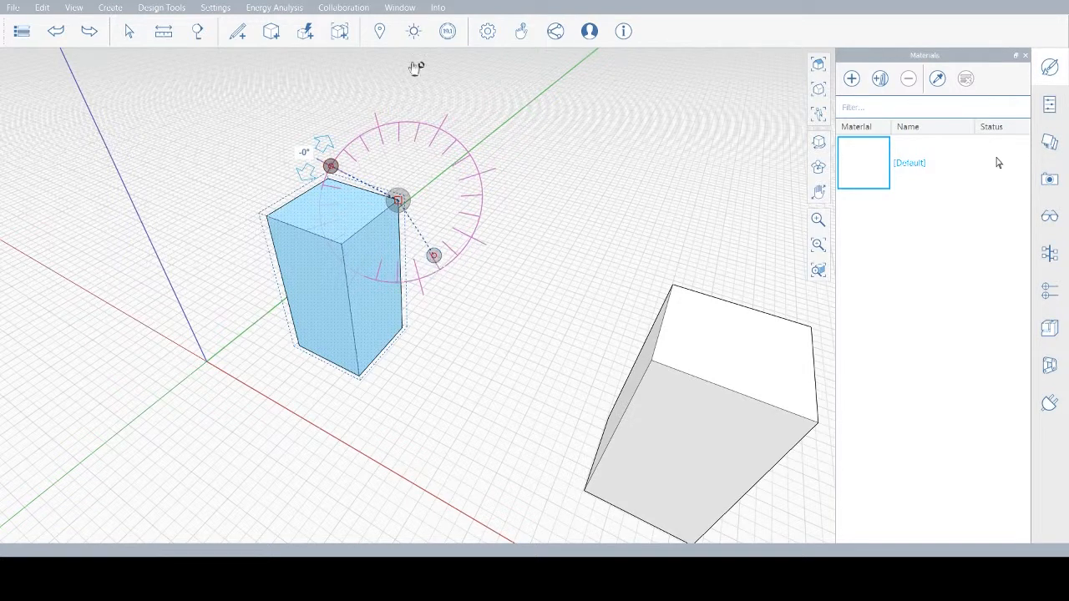
{"action": "left_click_drag", "start_coordinate": [324, 144], "coordinate": [275, 106]}
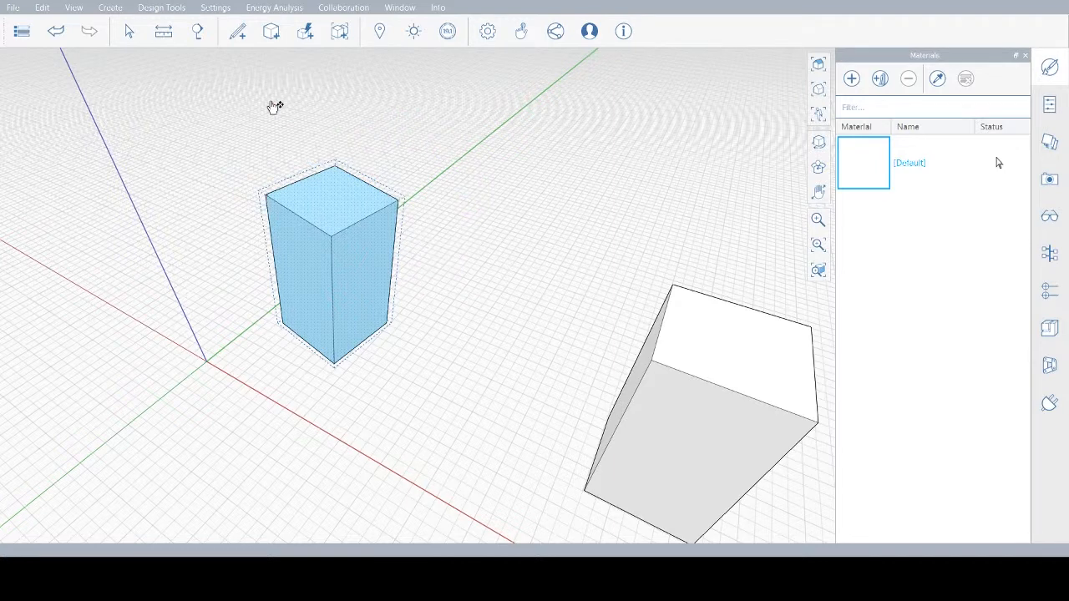
{"action": "key", "text": "ctrl+z"}
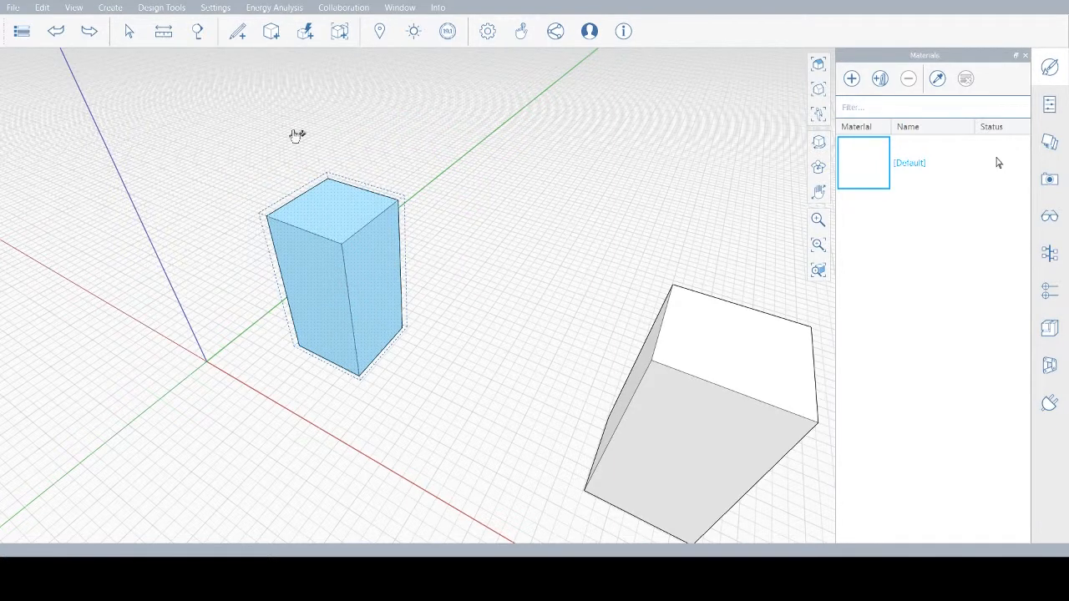
{"action": "left_click", "coordinate": [130, 32]}
{"action": "left_click", "coordinate": [376, 132]}
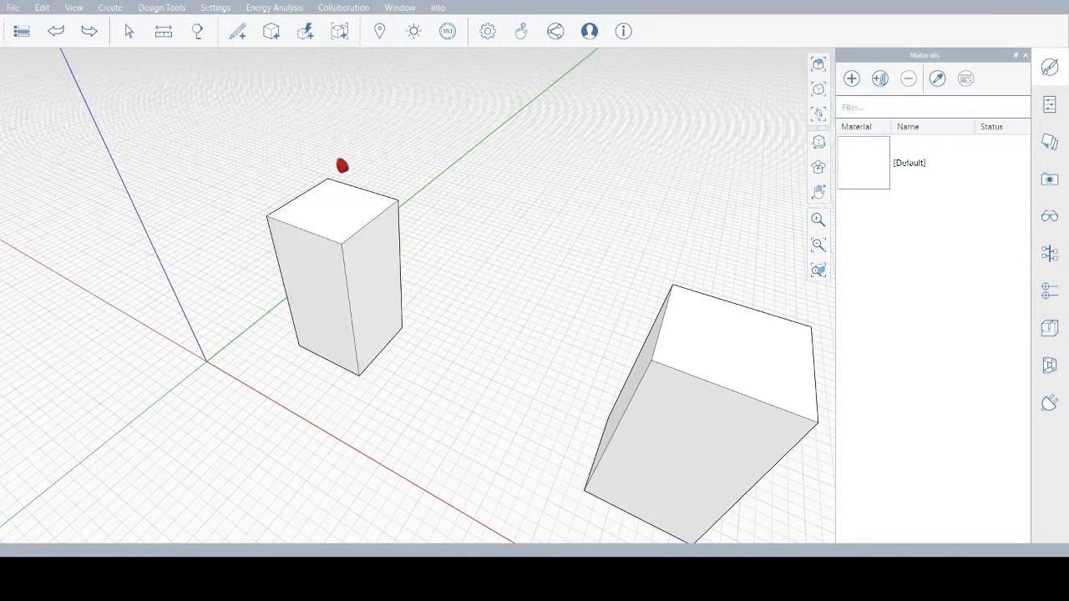
Twist the second box by rotating only its top face about 60° around the face's centre
{"action": "left_click", "coordinate": [340, 212]}
{"action": "scroll", "coordinate": [196, 214], "scroll_direction": "down", "scroll_amount": 4}
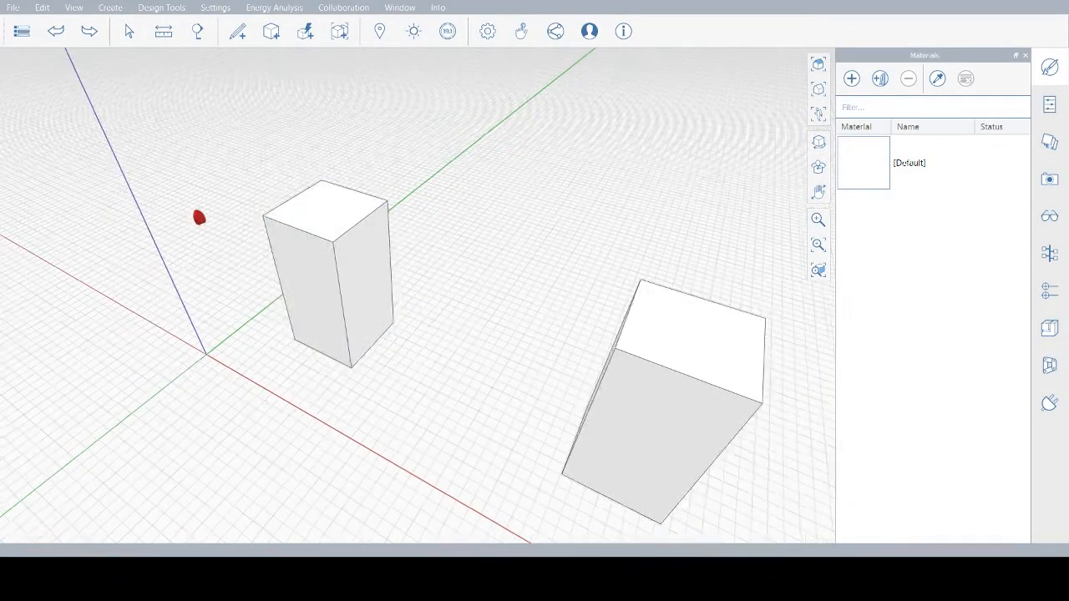
{"action": "scroll", "coordinate": [529, 346], "scroll_direction": "up", "scroll_amount": 3}
{"action": "left_click", "coordinate": [381, 353]}
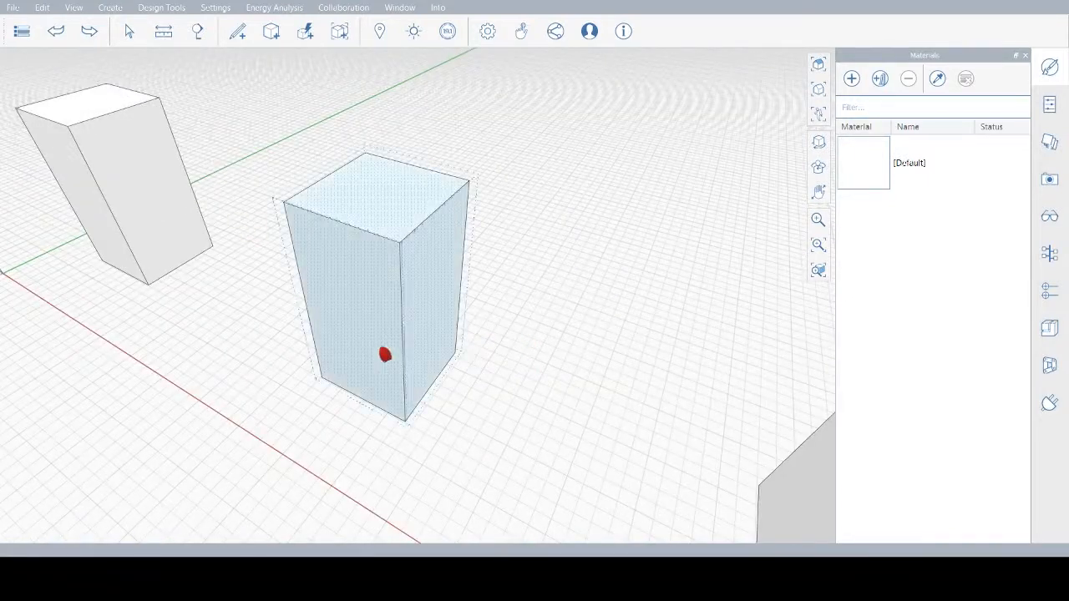
{"action": "scroll", "coordinate": [393, 341], "scroll_direction": "down", "scroll_amount": 1}
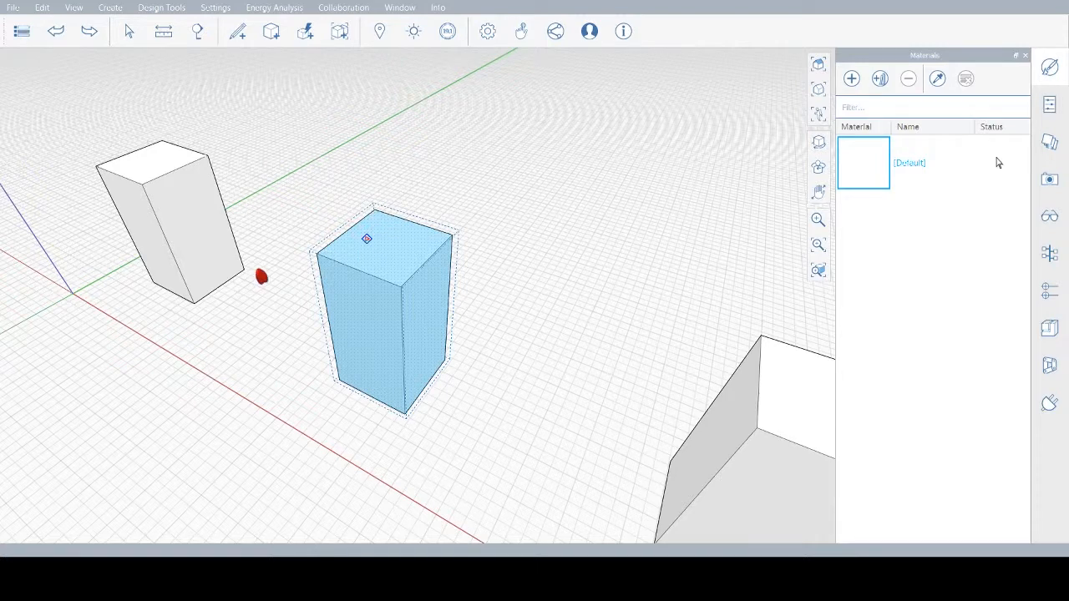
{"action": "left_click", "coordinate": [280, 243]}
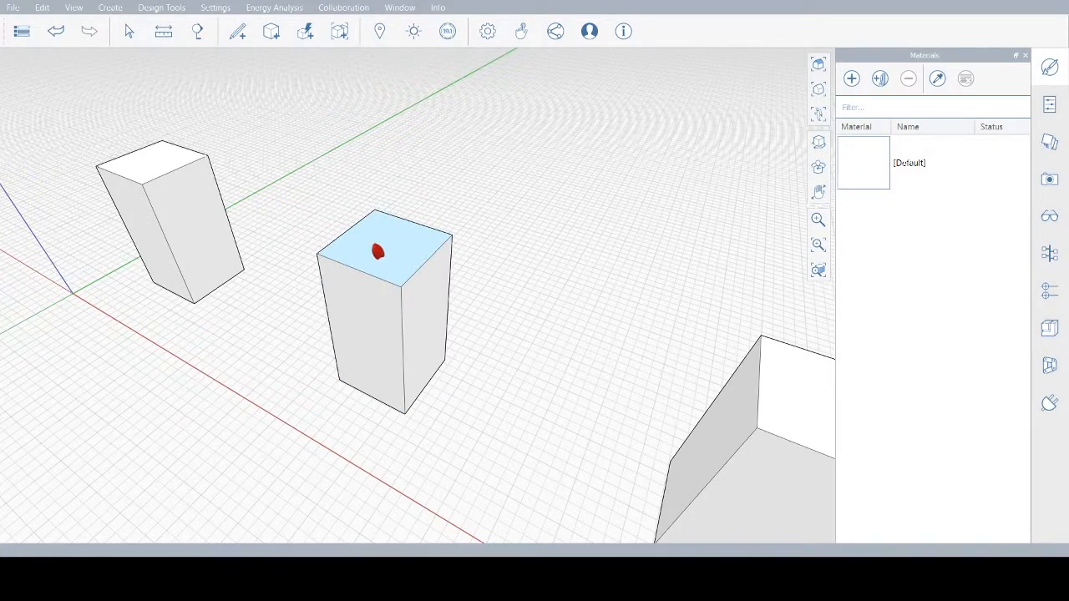
{"action": "left_click", "coordinate": [377, 252]}
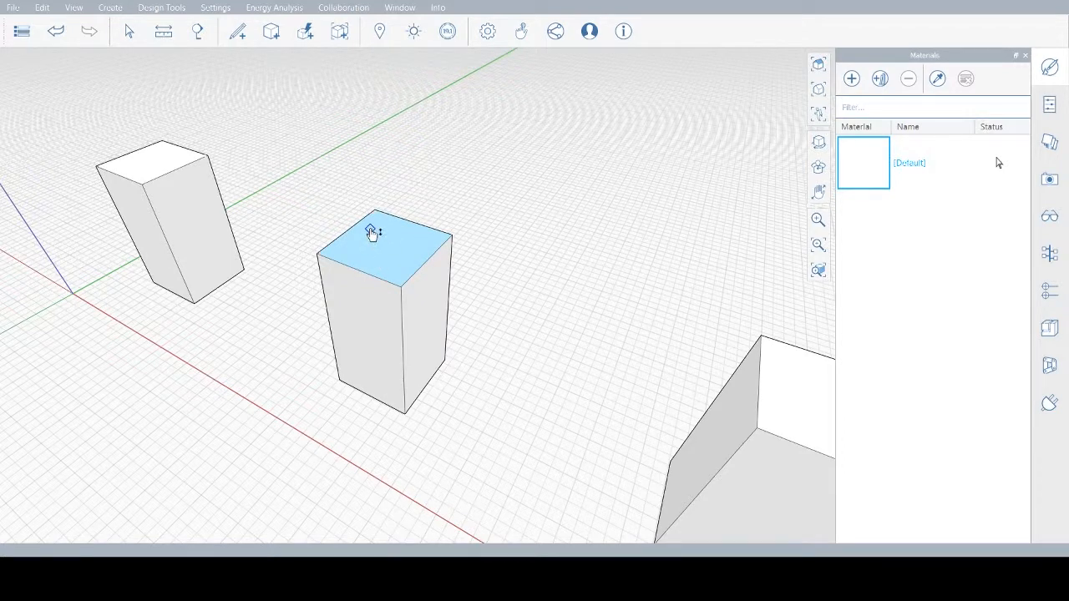
{"action": "key", "text": "q"}
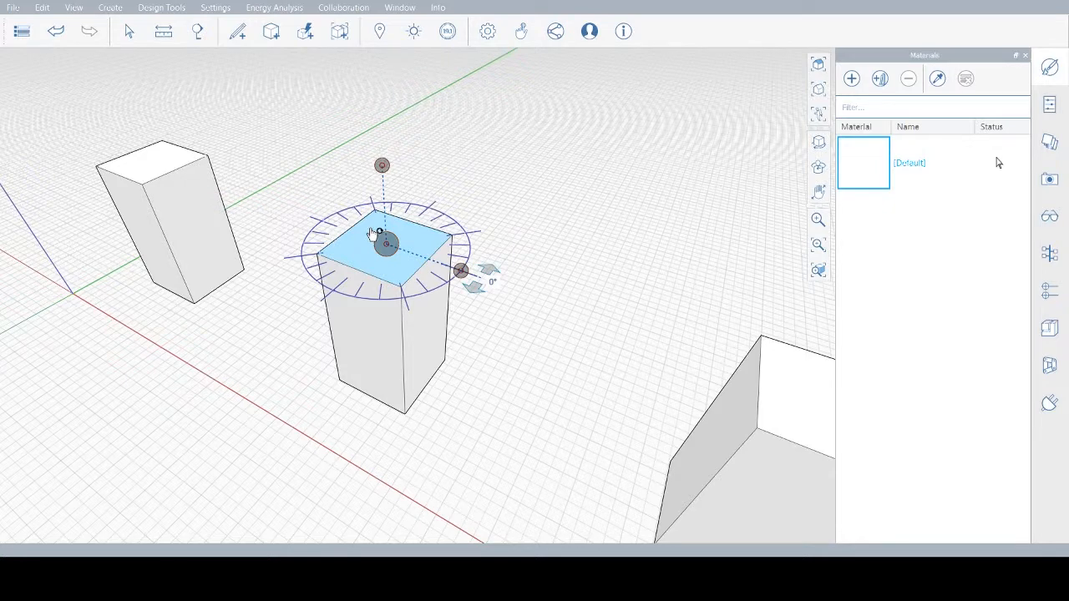
{"action": "left_click_drag", "start_coordinate": [507, 268], "coordinate": [628, 174]}
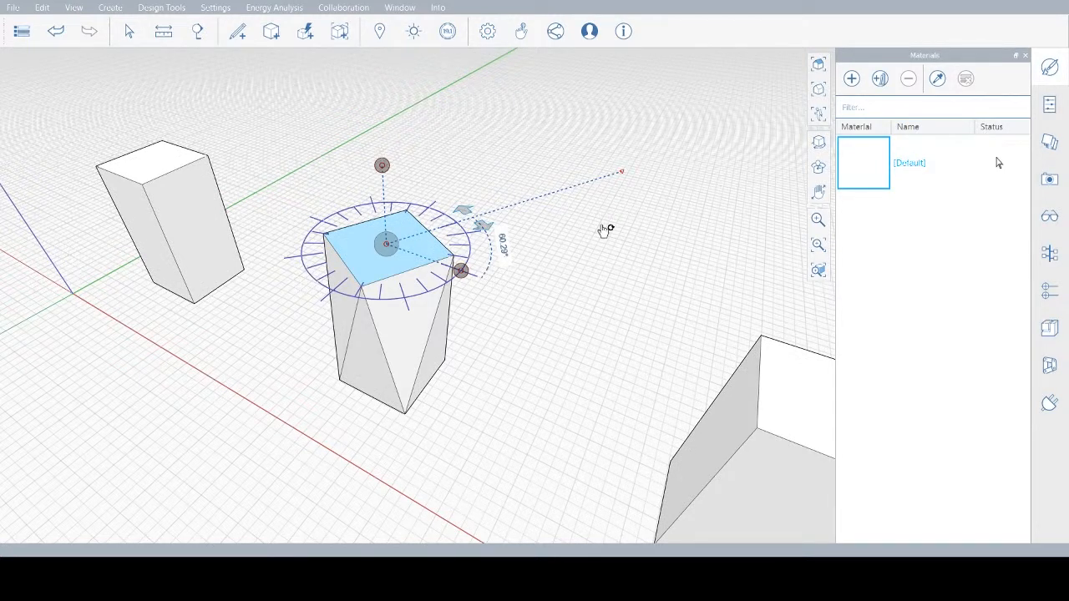
{"action": "left_click", "coordinate": [298, 172]}
{"action": "left_click", "coordinate": [129, 34]}
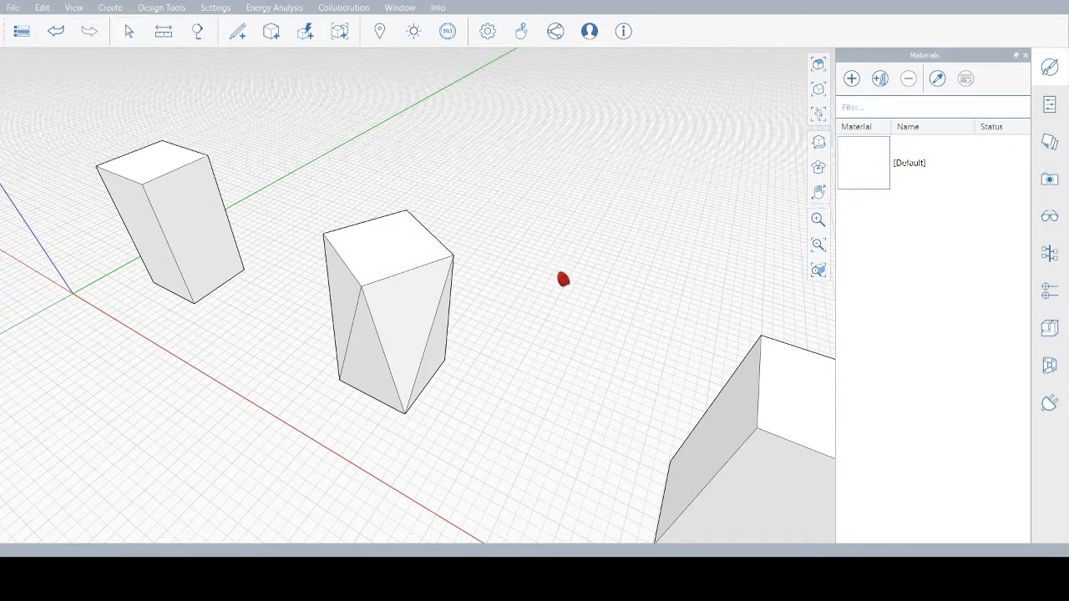
Rotate the twisted box's downward-pointing triangular side face outward about 49° around its upper edge
{"action": "middle_click_drag", "start_coordinate": [508, 405], "coordinate": [540, 300]}
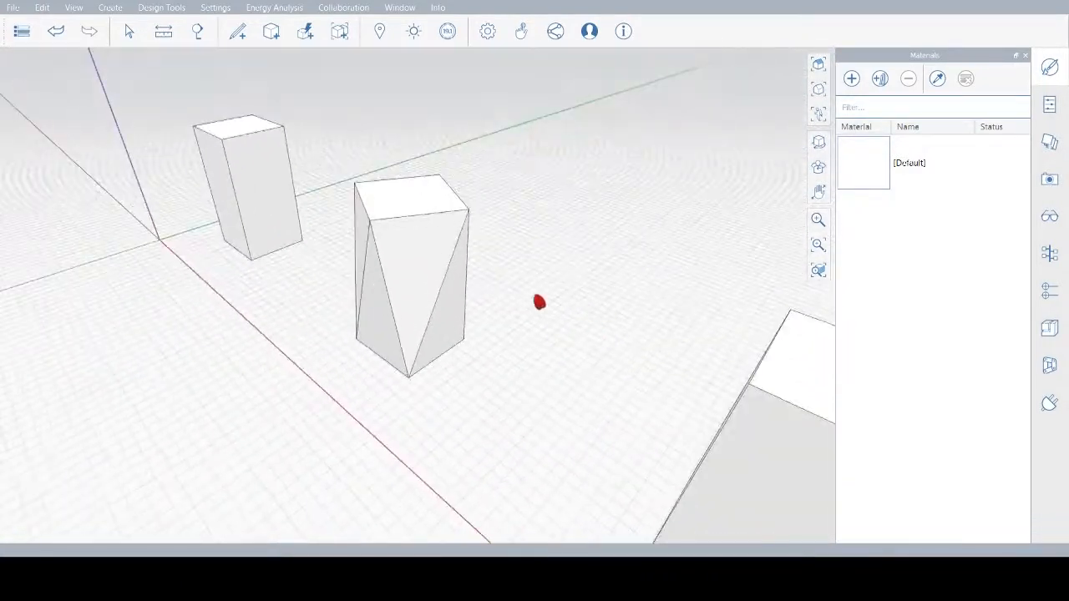
{"action": "left_click", "coordinate": [419, 276]}
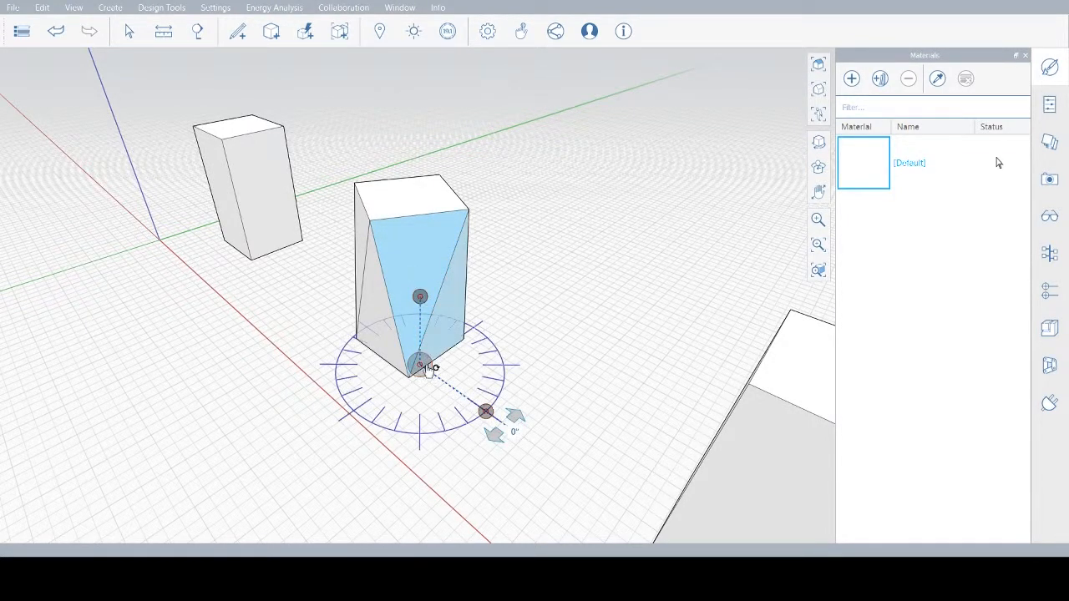
{"action": "left_click_drag", "start_coordinate": [420, 368], "coordinate": [373, 221]}
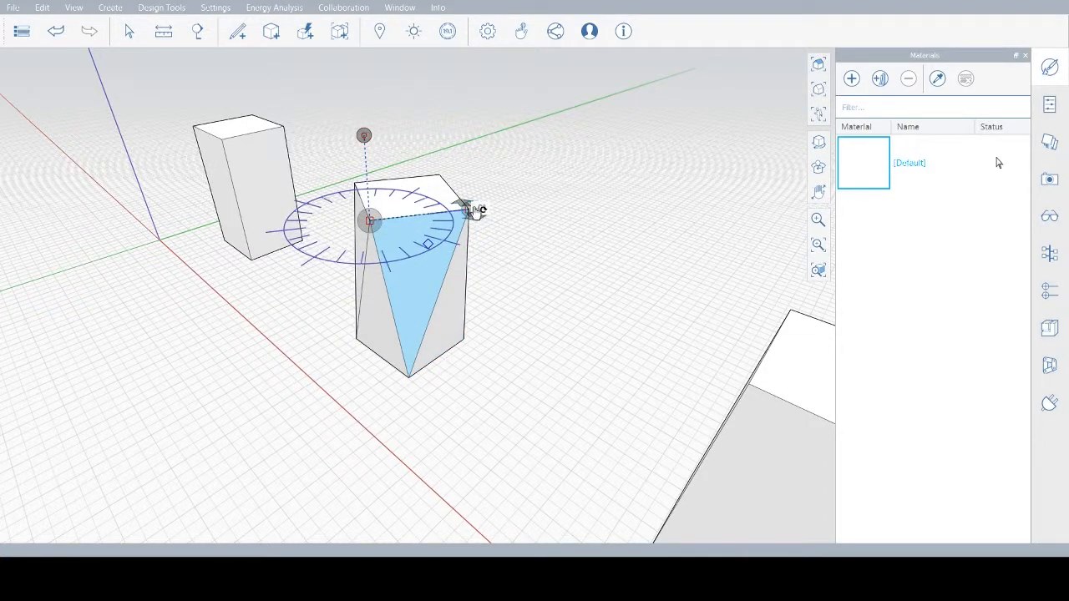
{"action": "left_click_drag", "start_coordinate": [364, 137], "coordinate": [462, 215]}
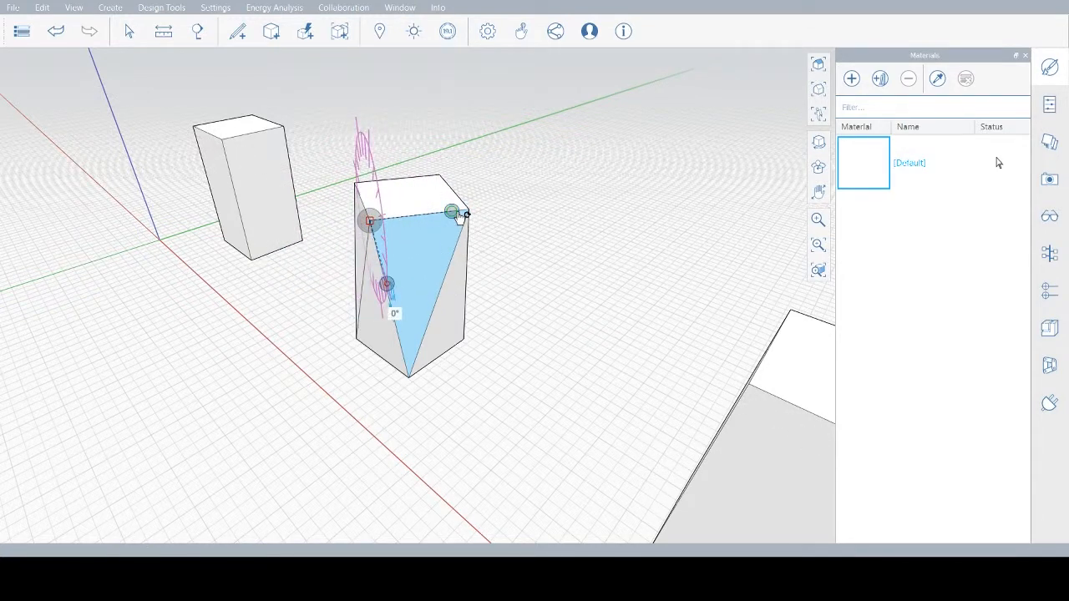
{"action": "middle_click_drag", "start_coordinate": [323, 344], "coordinate": [446, 348]}
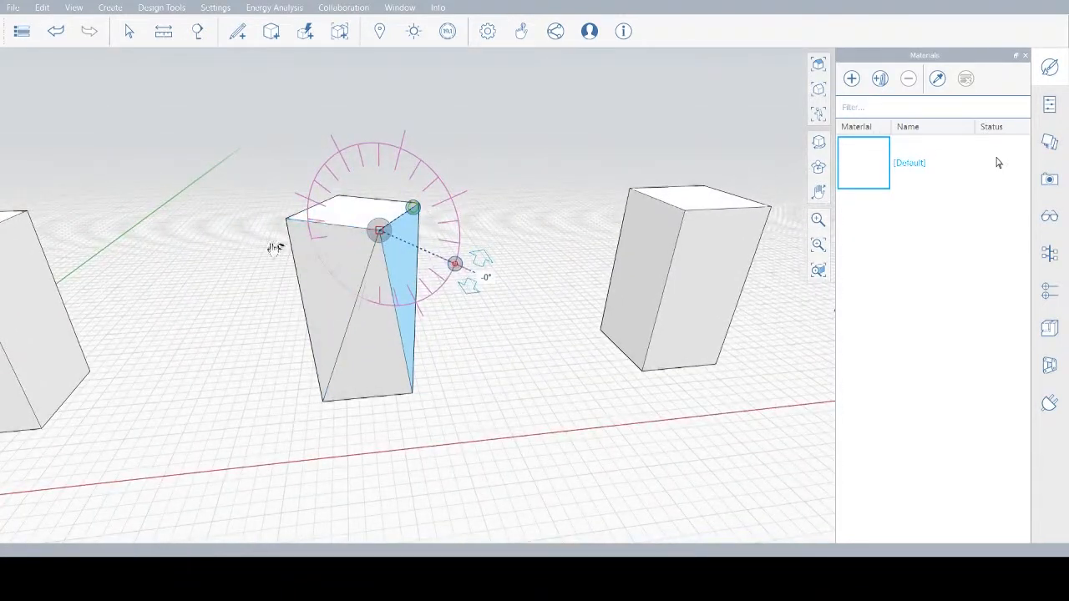
{"action": "left_click_drag", "start_coordinate": [485, 262], "coordinate": [486, 172]}
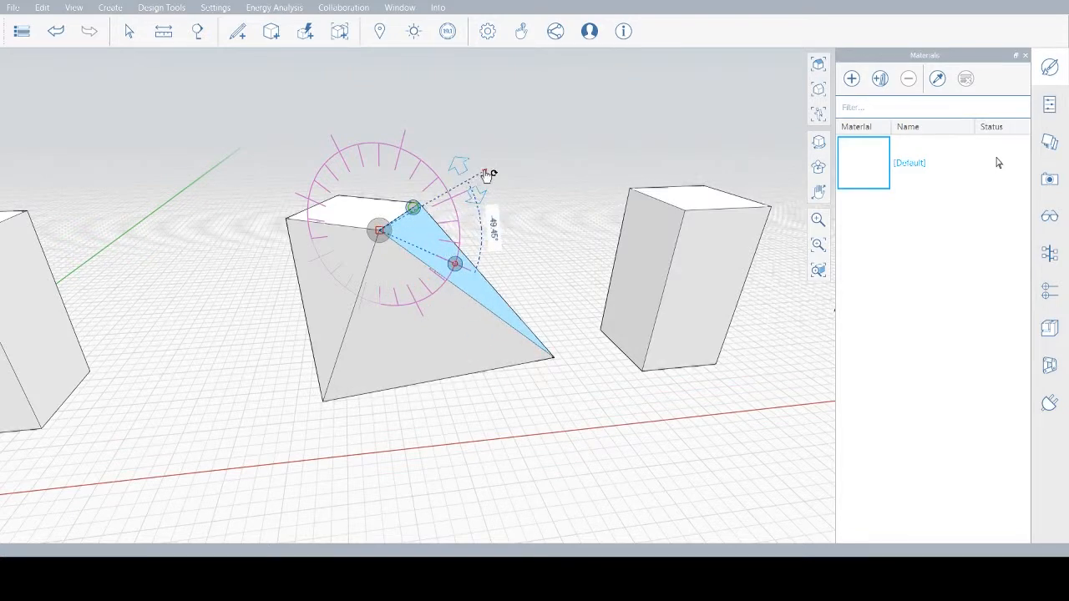
{"action": "left_click", "coordinate": [500, 396]}
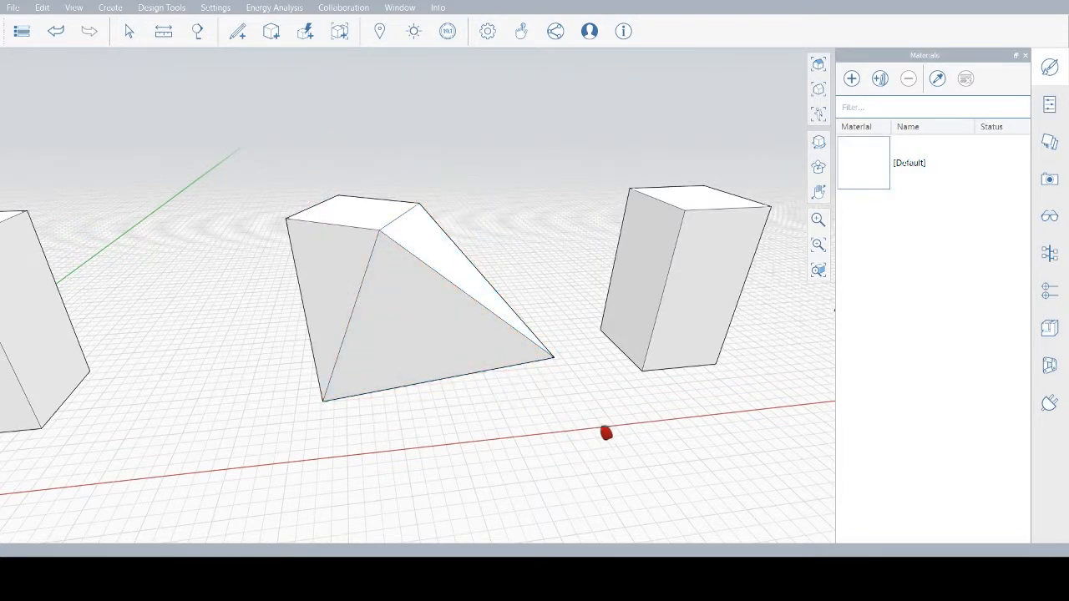
In a top-down view, rotate the rear edge of the twisted box's top face about 60° around its far endpoint
{"action": "middle_click_drag", "start_coordinate": [592, 427], "coordinate": [404, 479]}
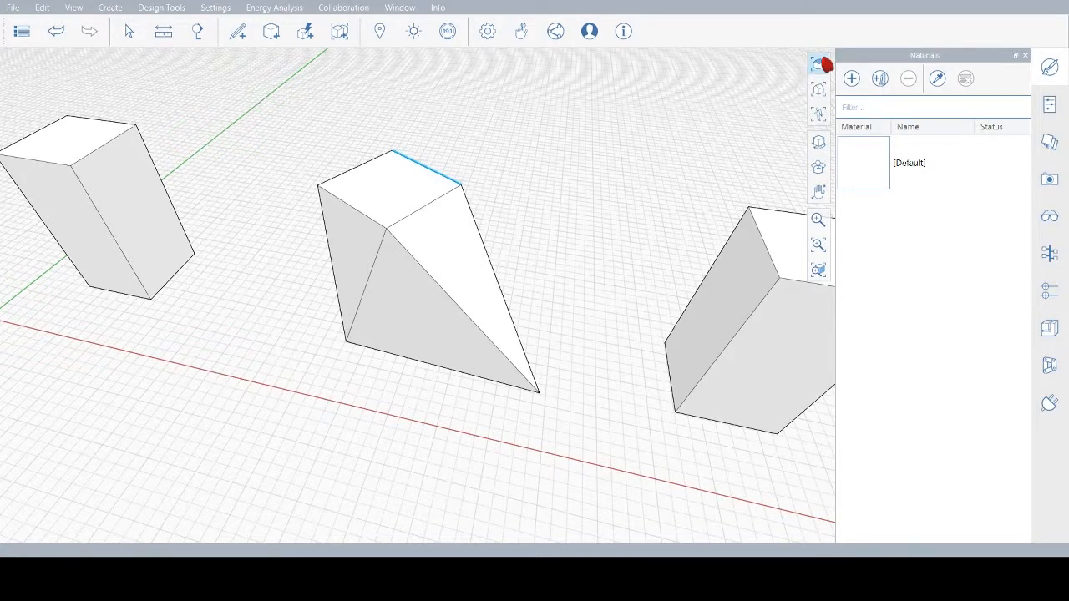
{"action": "left_click", "coordinate": [826, 90]}
{"action": "scroll", "coordinate": [268, 231], "scroll_direction": "up", "scroll_amount": 3}
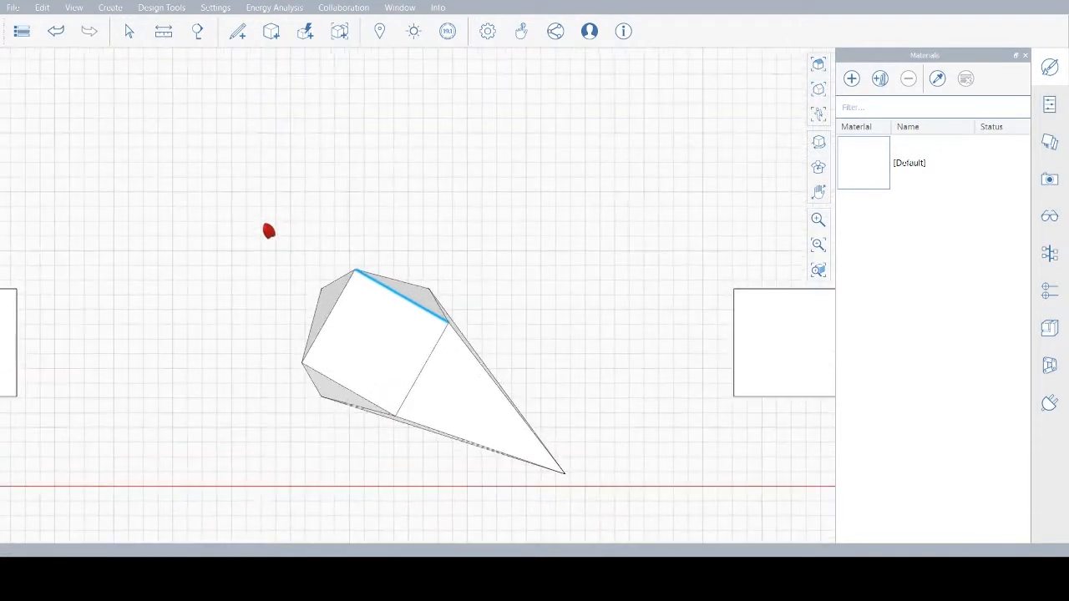
{"action": "key", "text": "q"}
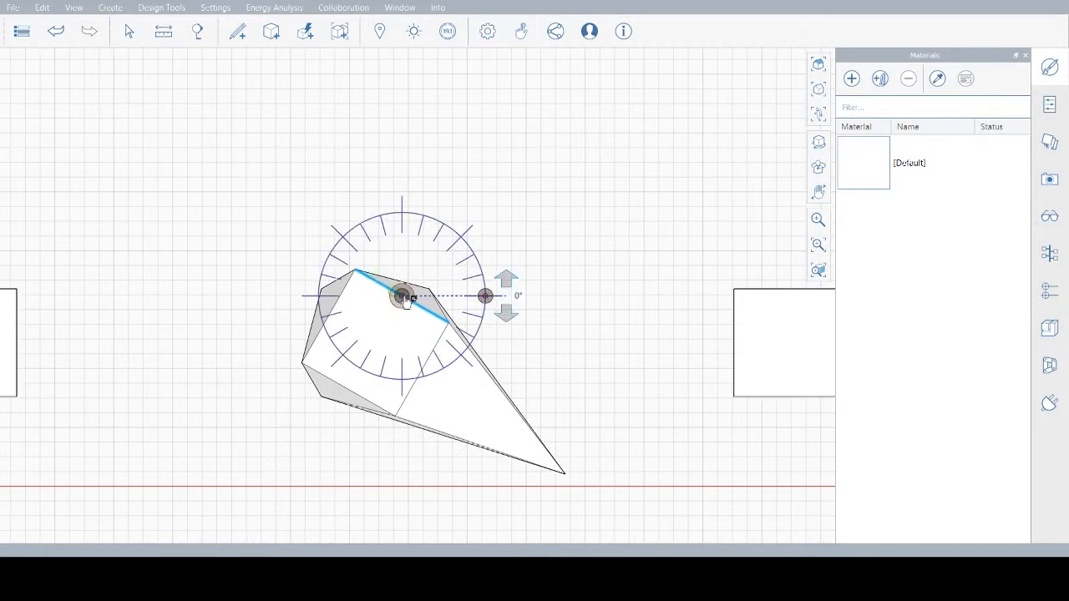
{"action": "left_click_drag", "start_coordinate": [404, 298], "coordinate": [359, 273]}
{"action": "left_click", "coordinate": [459, 270]}
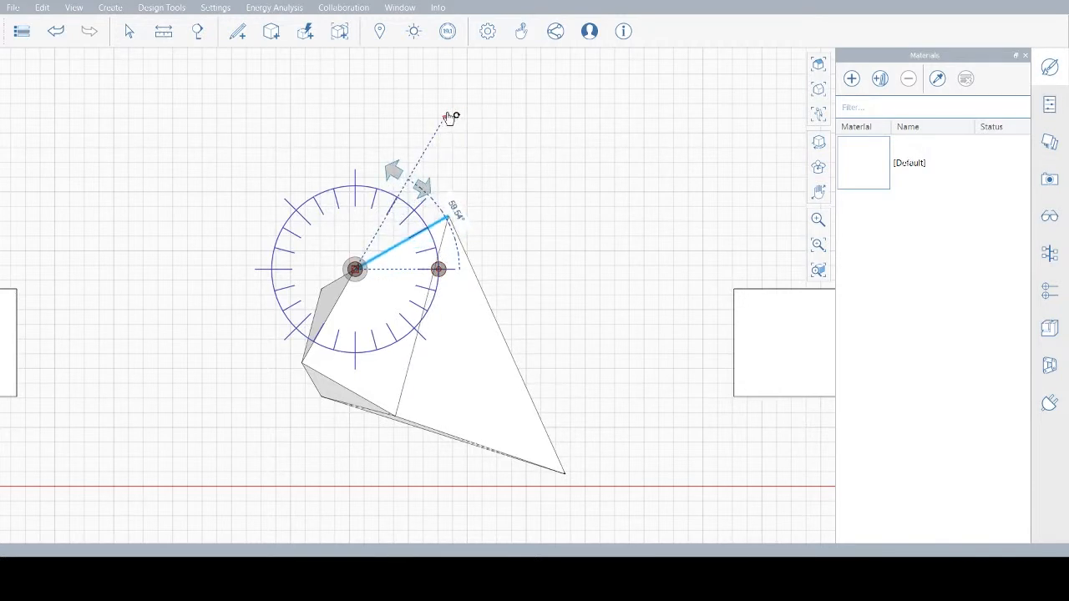
{"action": "left_click", "coordinate": [447, 117]}
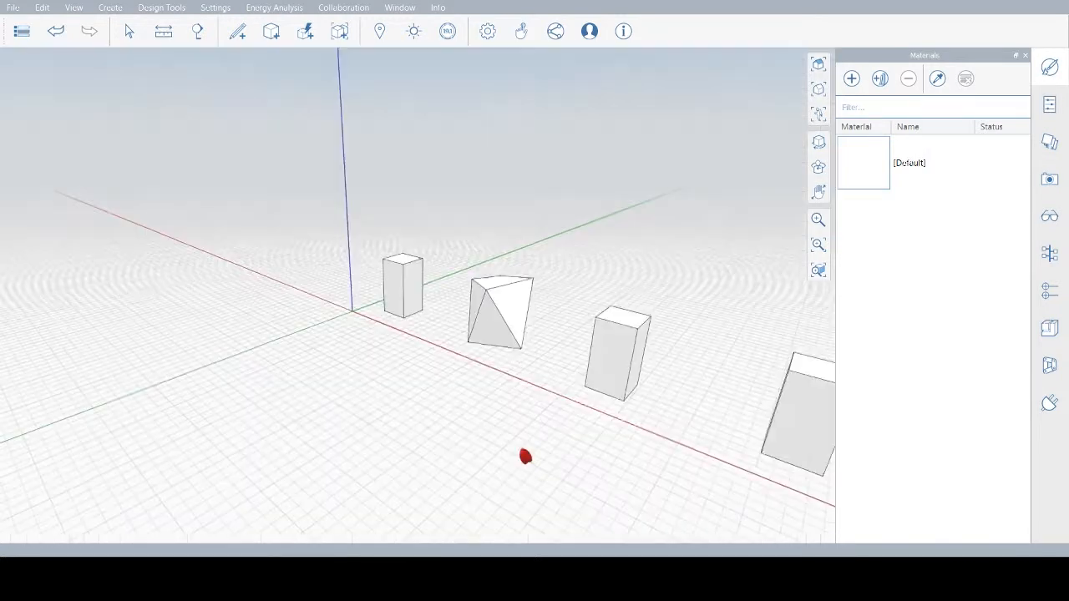
{"action": "scroll", "coordinate": [443, 418], "scroll_direction": "up", "scroll_amount": 4}
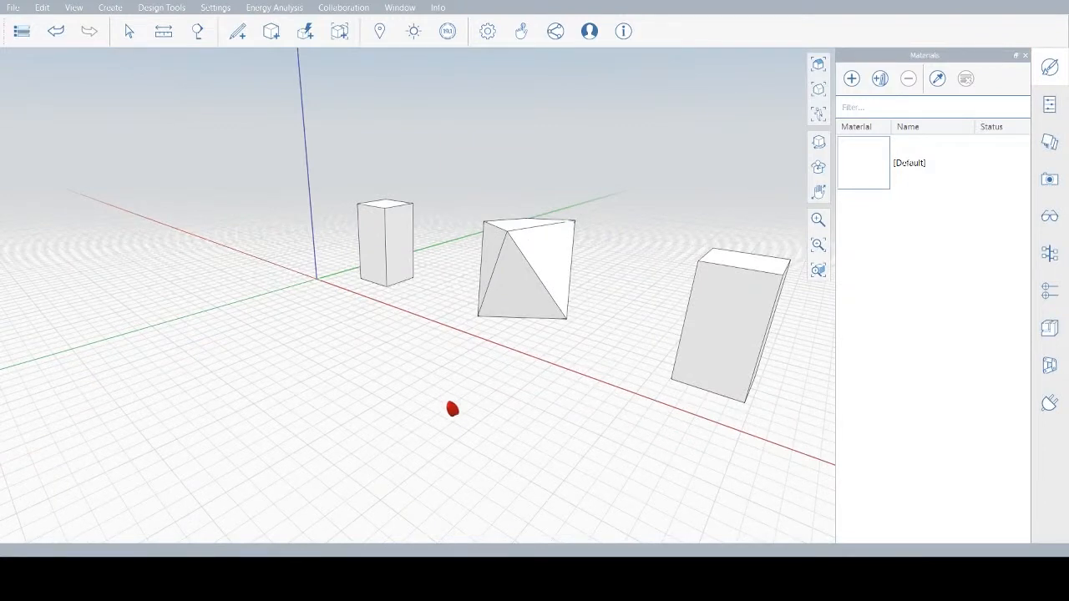
{"action": "mouse_move", "coordinate": [424, 424]}
{"action": "middle_mouse_down"}
{"action": "mouse_move", "coordinate": [623, 415]}
{"action": "mouse_move", "coordinate": [622, 431]}
{"action": "mouse_move", "coordinate": [419, 427]}
{"action": "middle_mouse_up"}
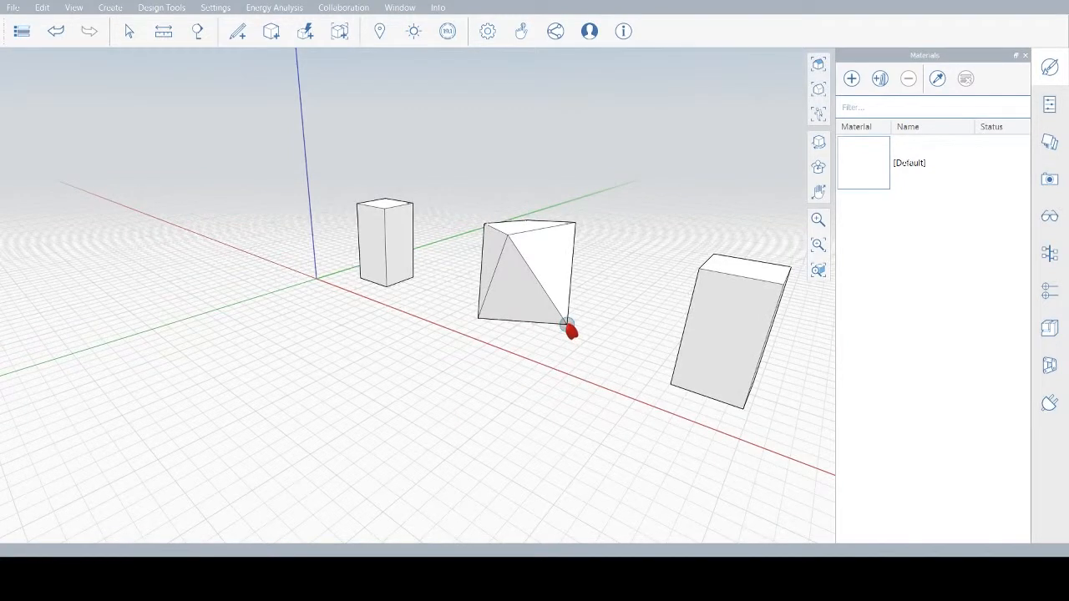